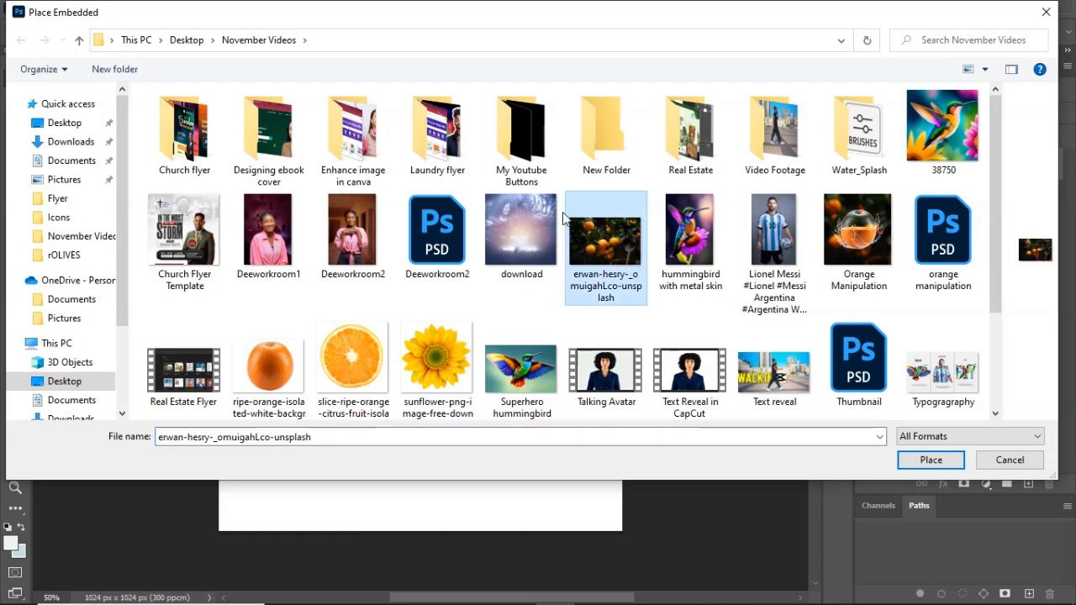
Place the orange-tree photo as an embedded image and scale it to about 2.48% so it covers the whole canvas.
click(934, 460)
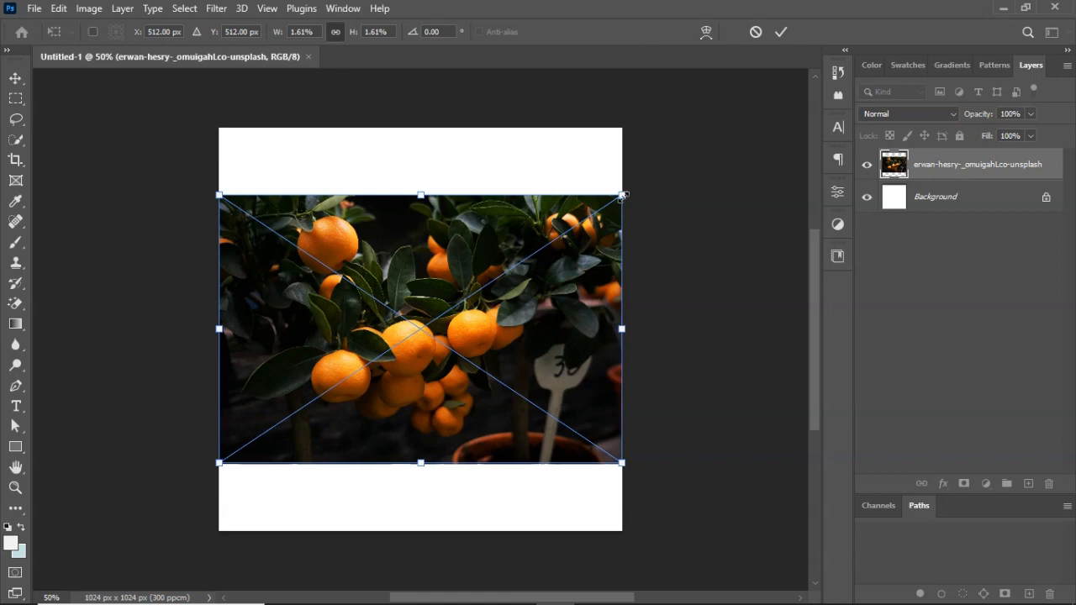
drag(622, 194, 727, 119)
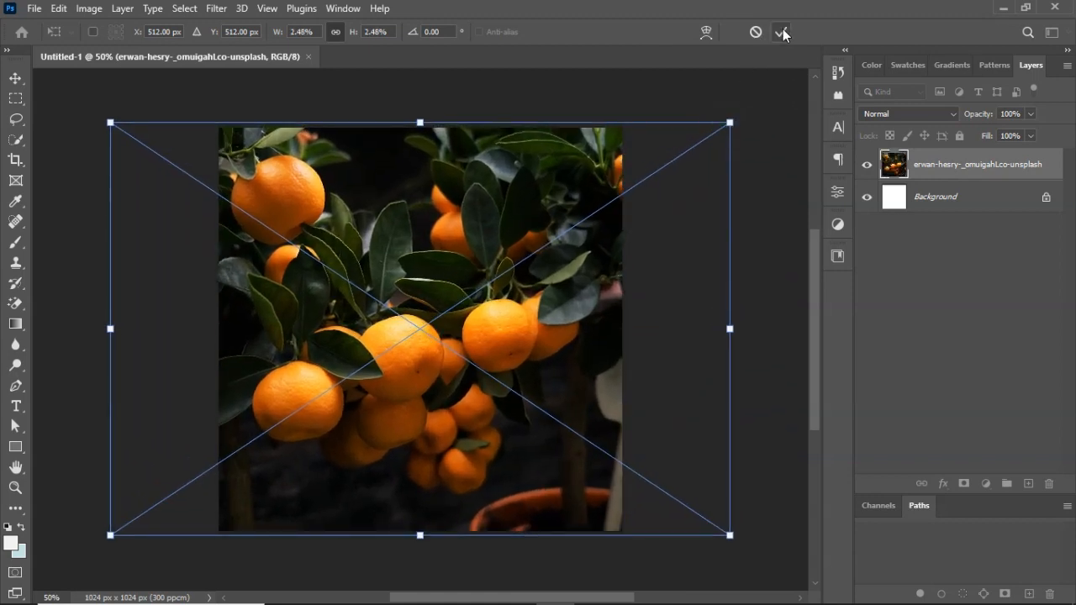
click(782, 33)
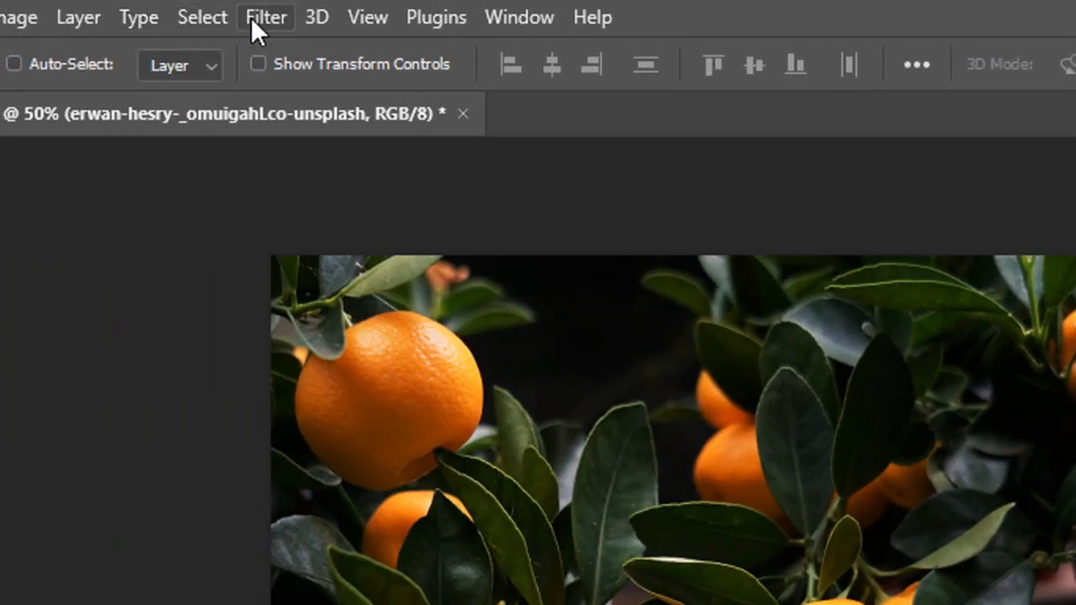
Apply a Gaussian Blur with a radius of 30.4 pixels to the orange-tree photo layer.
click(221, 16)
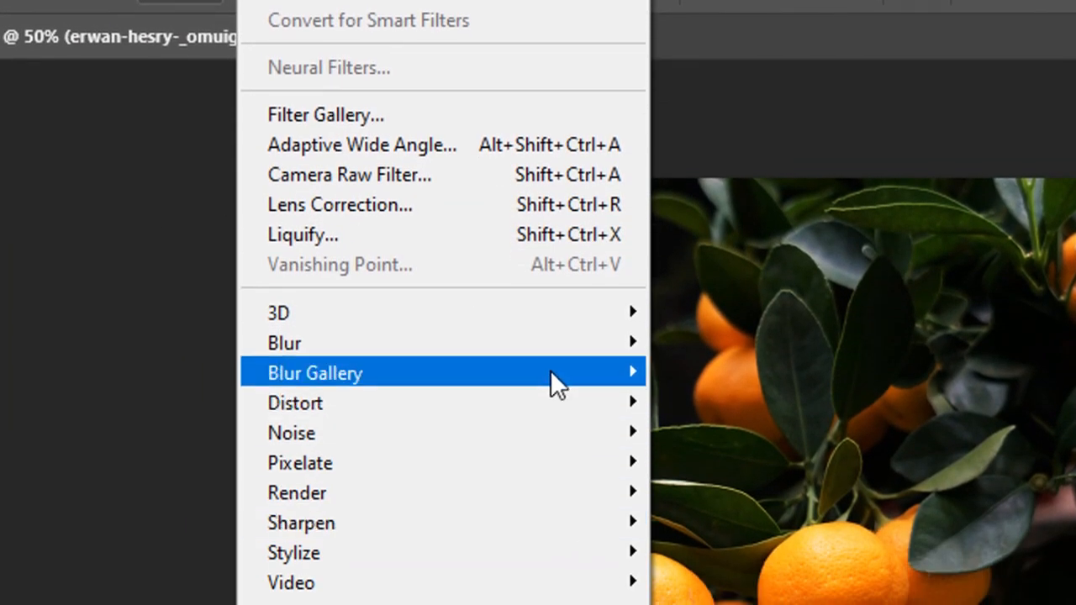
mouse_move(552, 367)
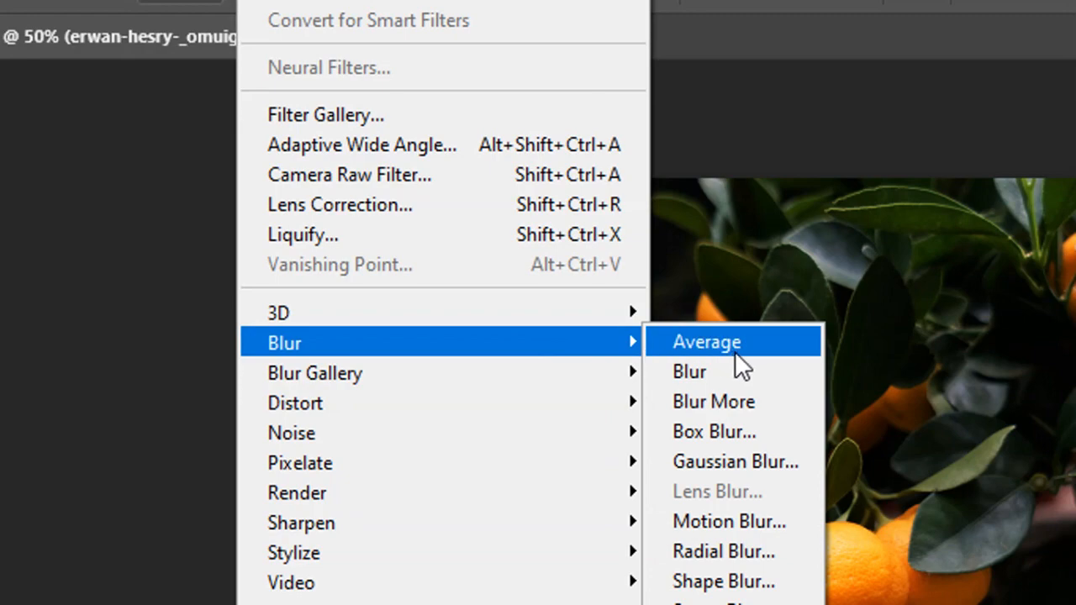
click(735, 462)
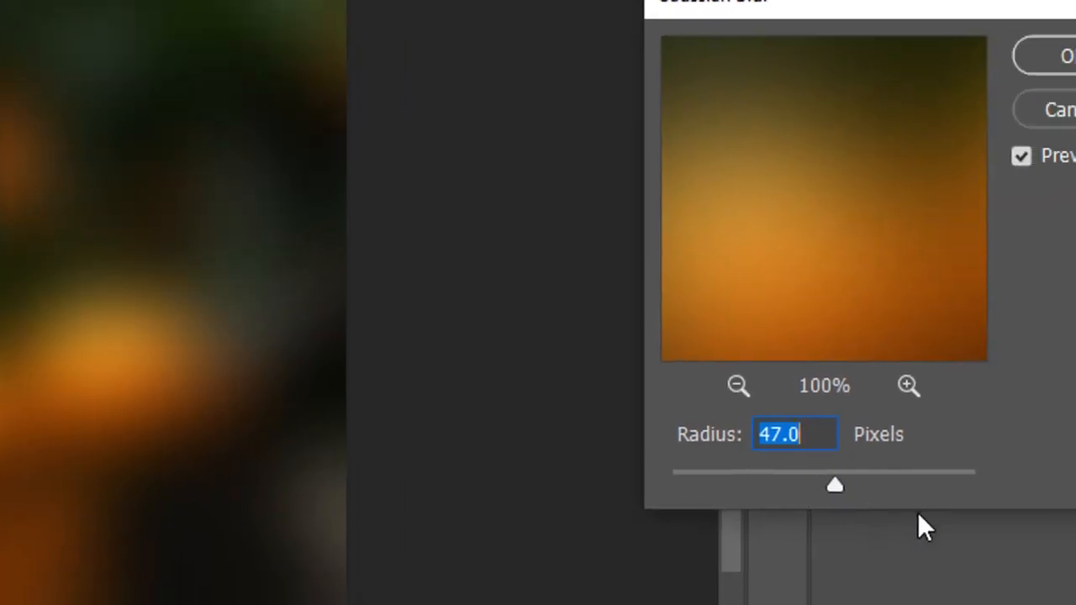
drag(832, 493, 810, 485)
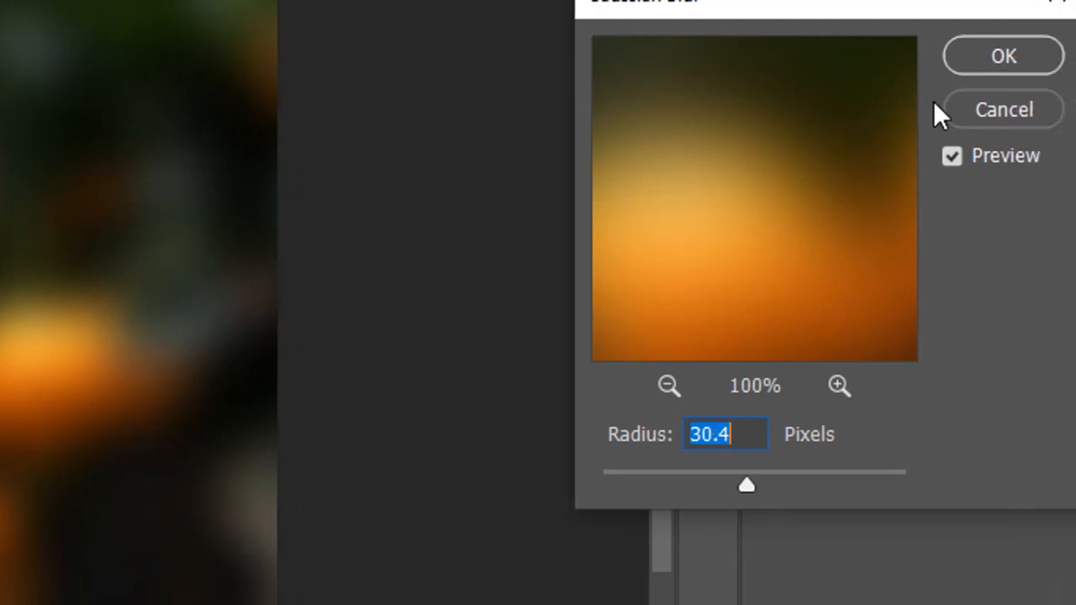
click(1005, 60)
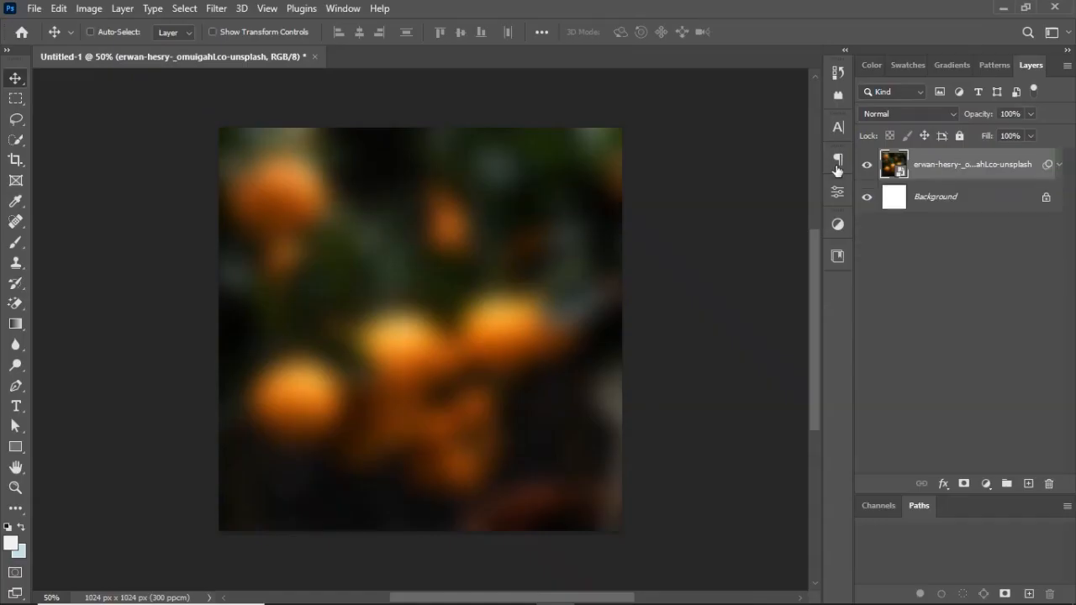
Place the ripe-orange-isolated-white-background image as an embedded object at its default size and position.
click(25, 8)
click(115, 305)
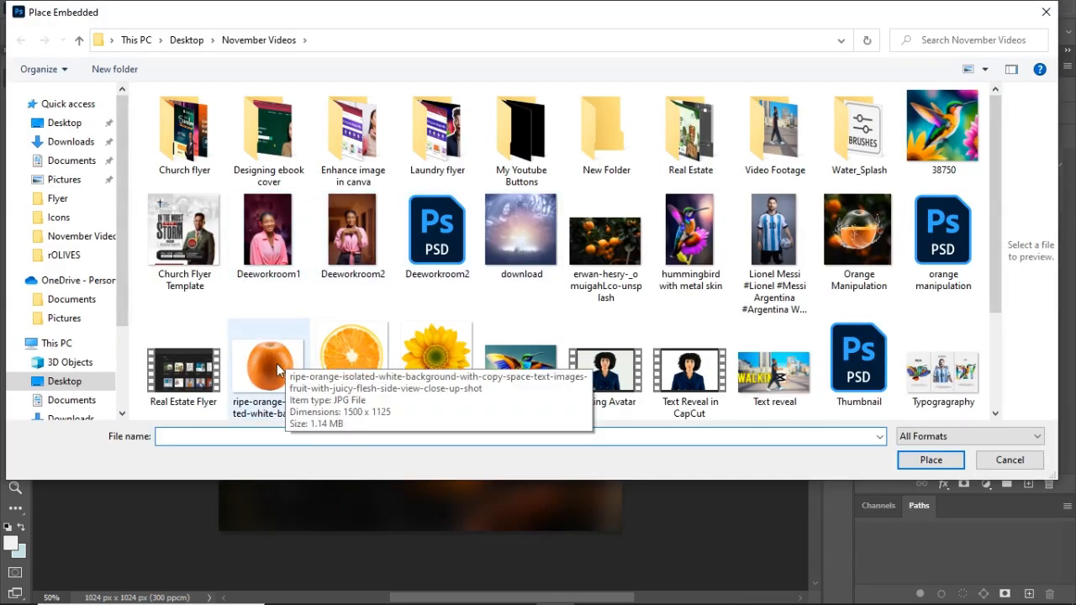
double_click(274, 363)
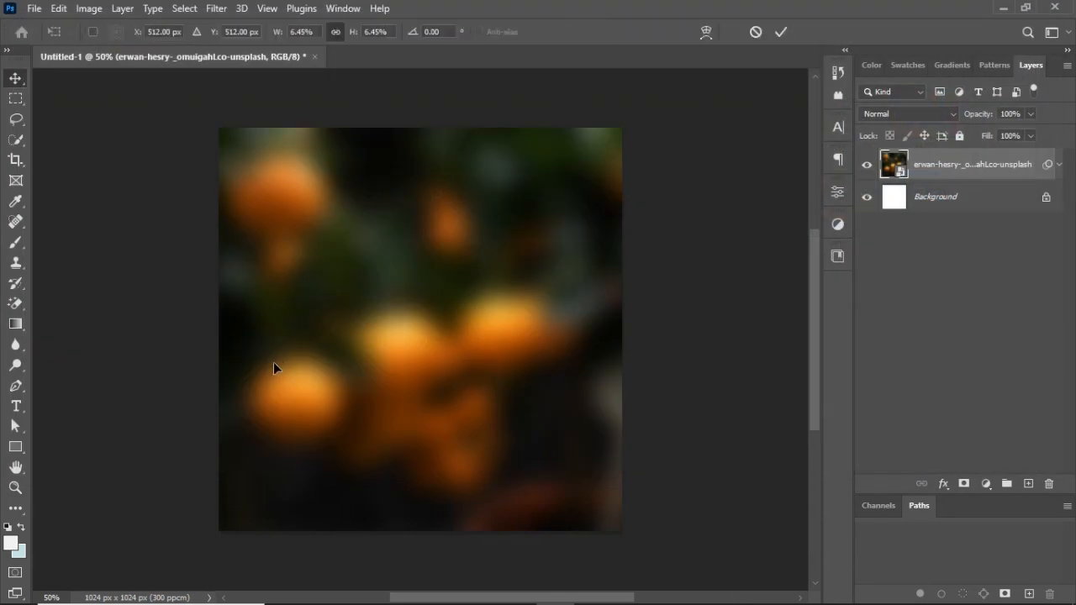
click(783, 31)
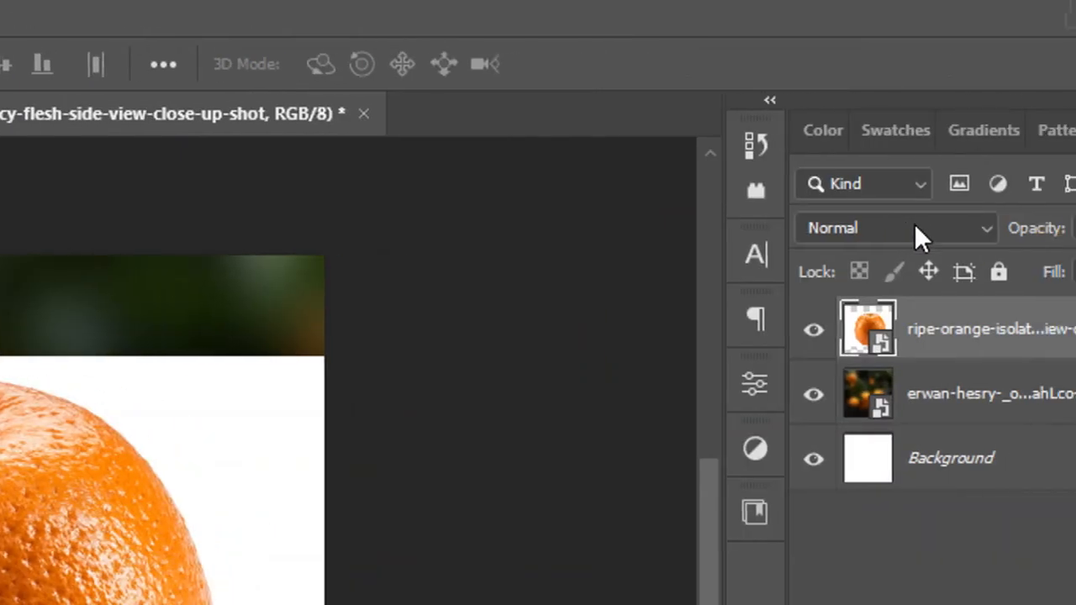
Convert the ripe orange smart object to layers, retaining its applied transforms.
click(756, 384)
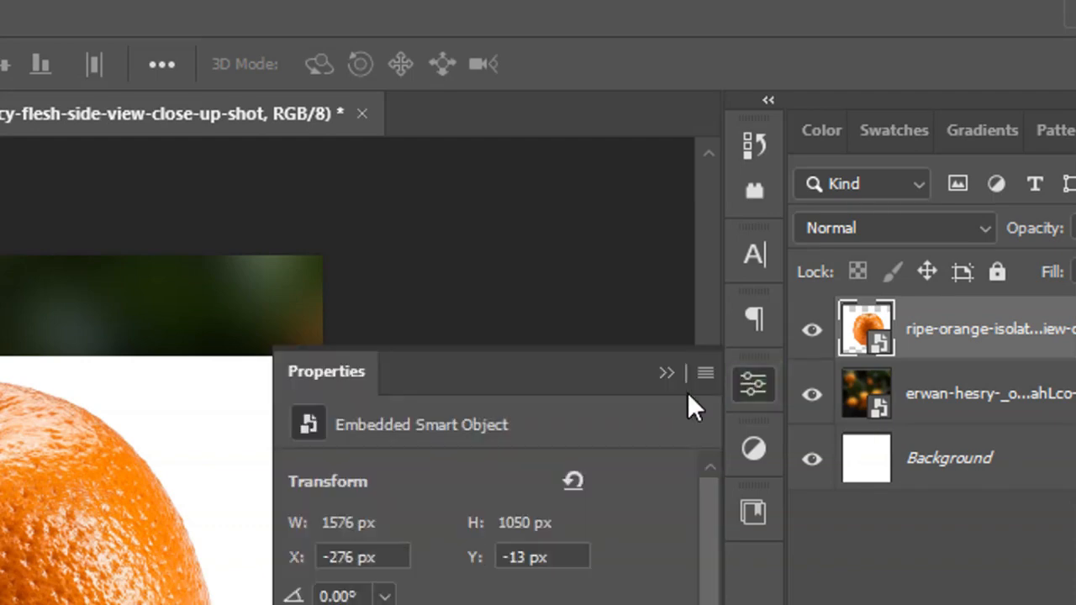
click(751, 384)
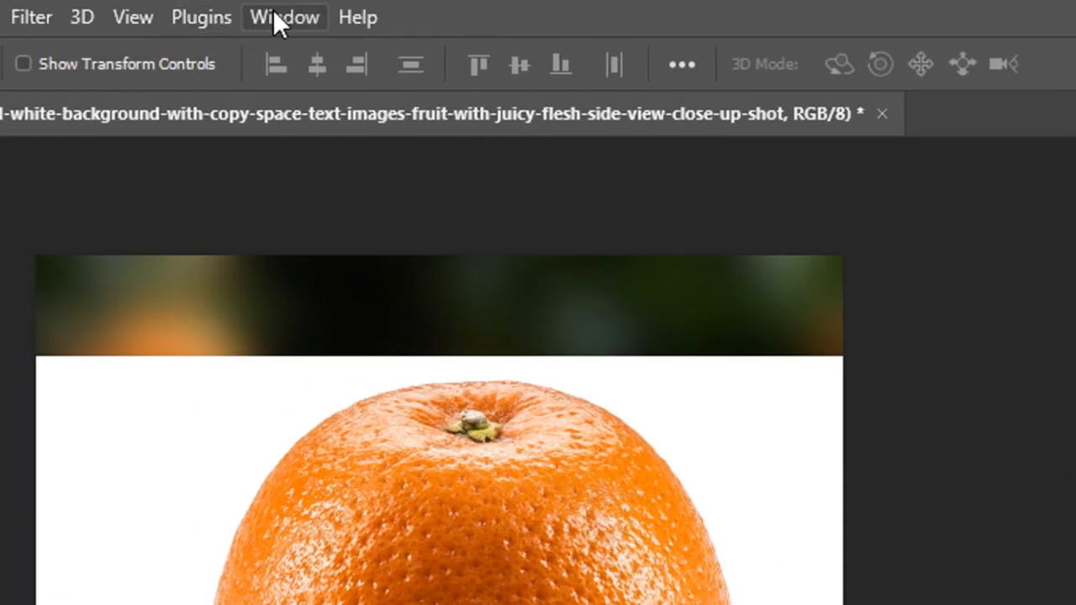
click(274, 14)
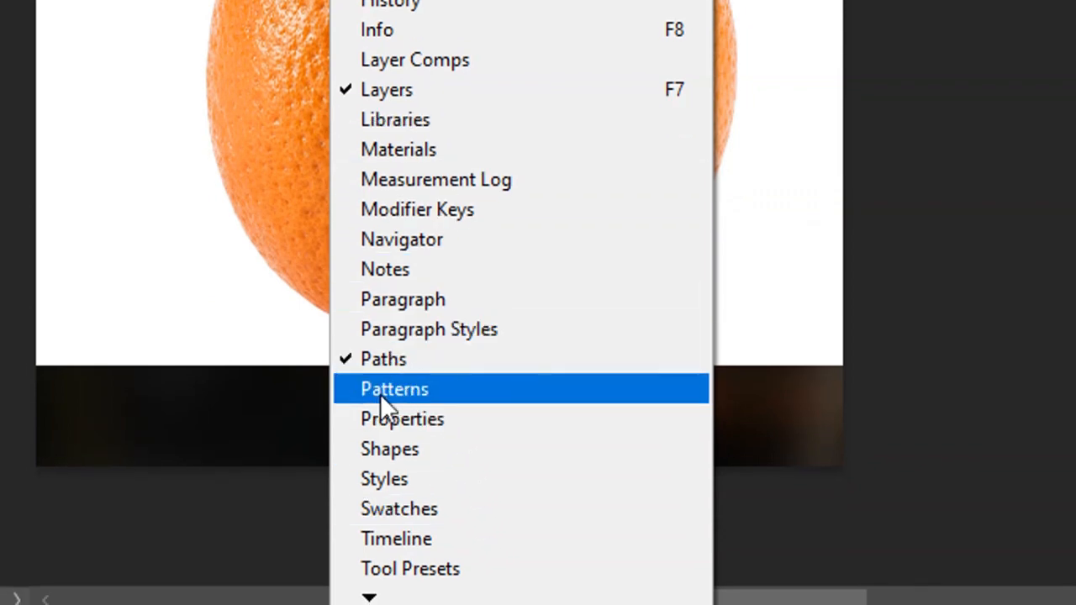
click(424, 413)
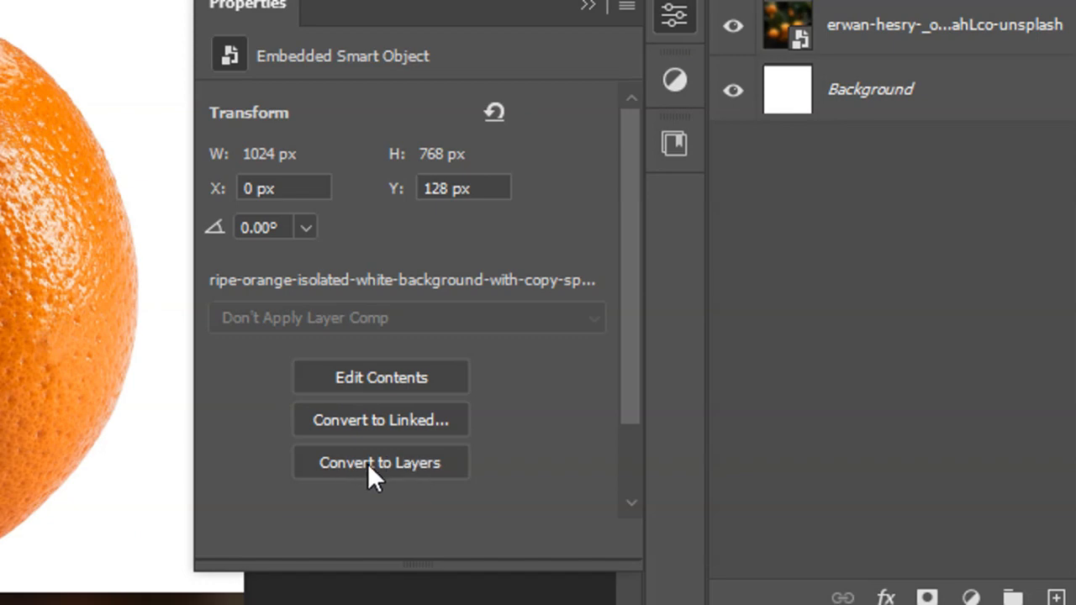
click(409, 466)
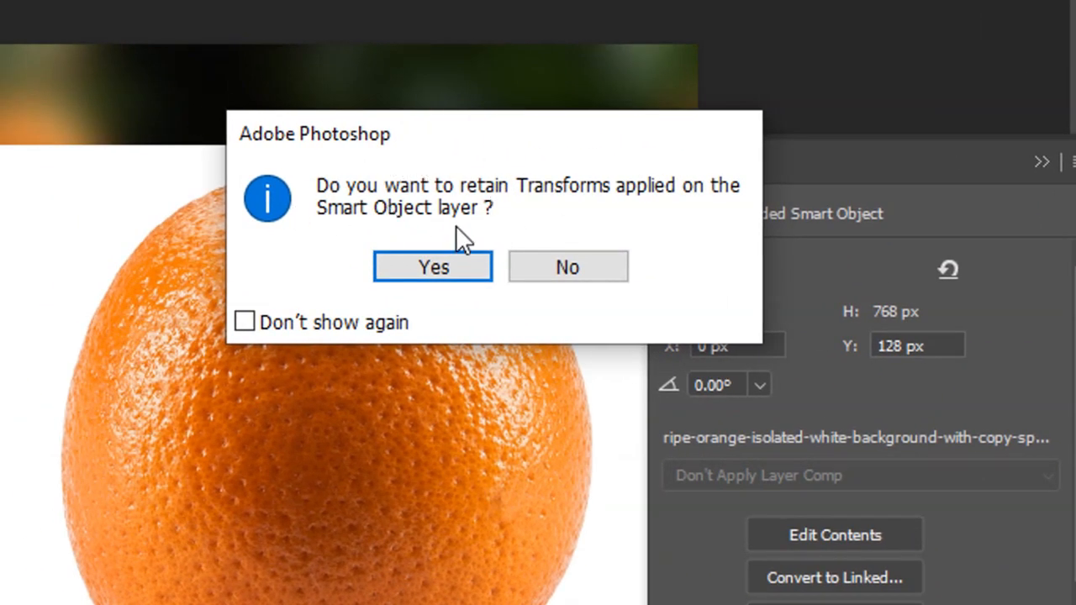
click(448, 266)
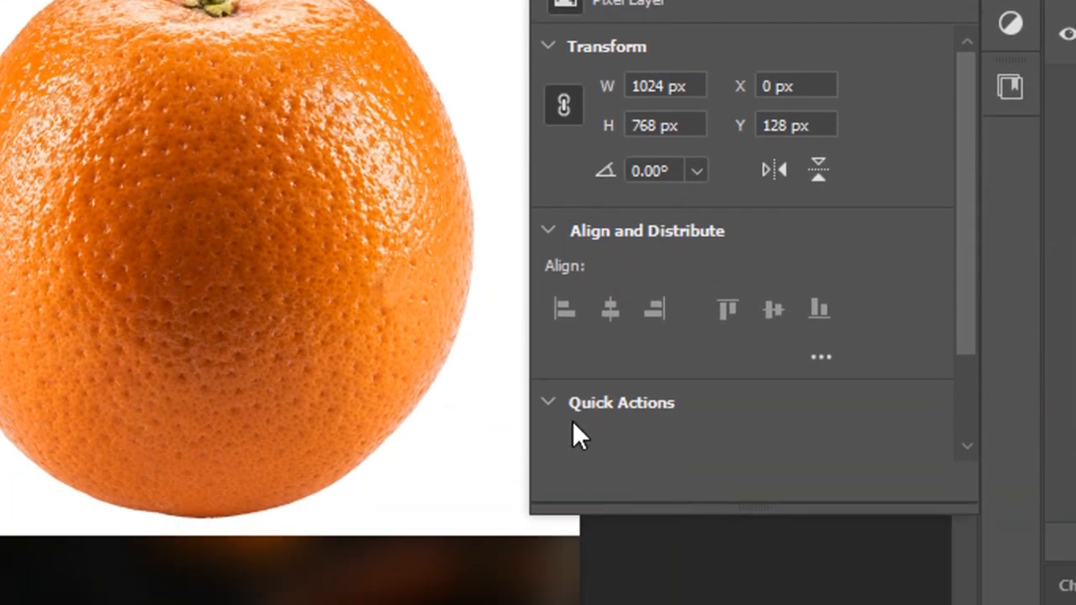
Remove the white background from the ripe orange layer with the Remove Background quick action.
click(548, 521)
click(558, 404)
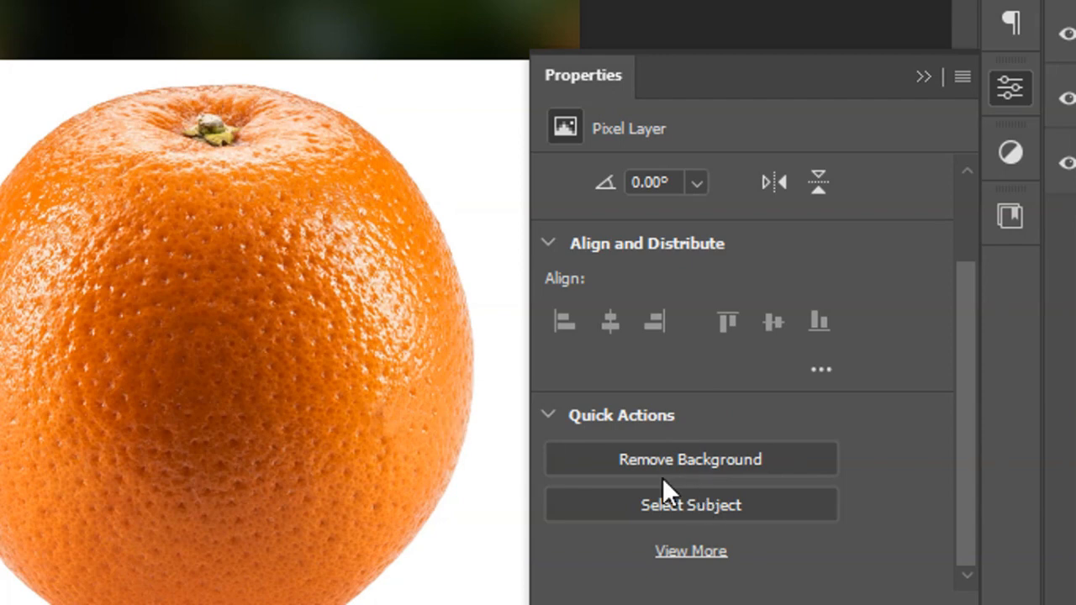
click(676, 458)
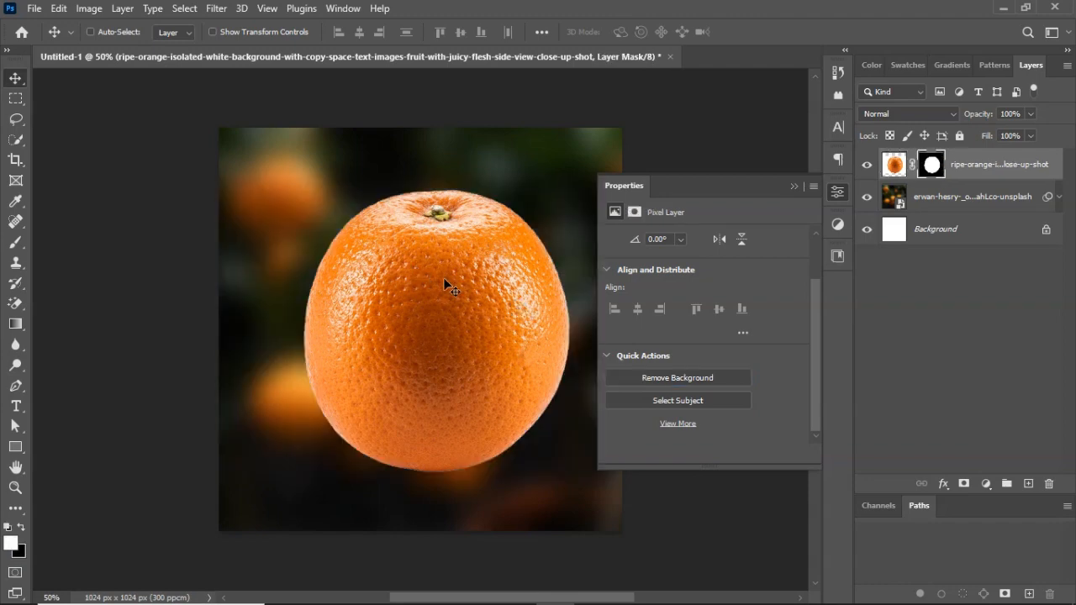
click(794, 186)
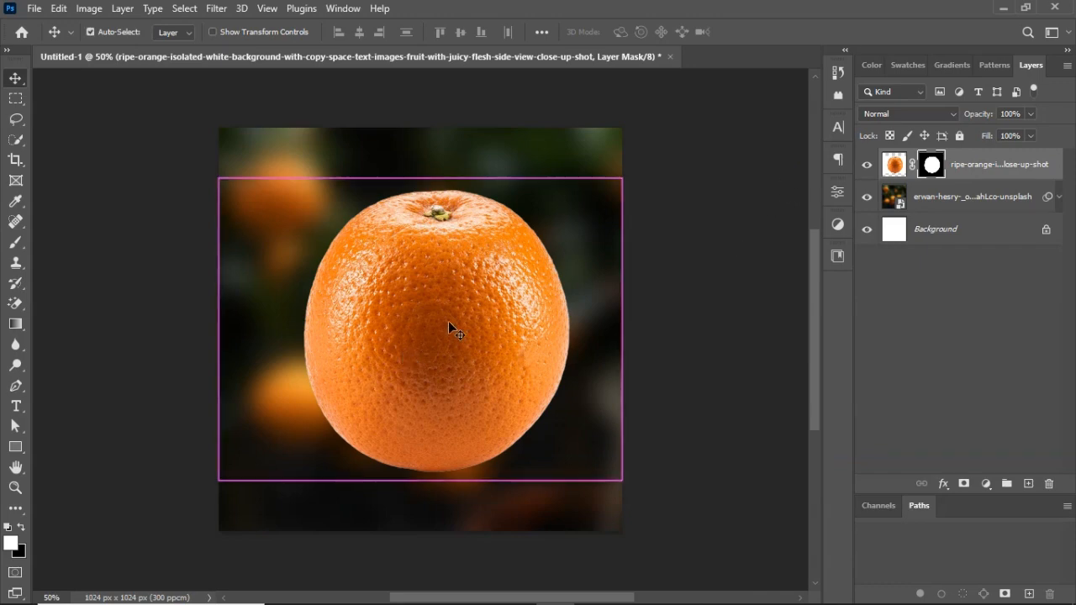
Scale the cut-out orange down to about 80% around its centre.
key(ctrl+t)
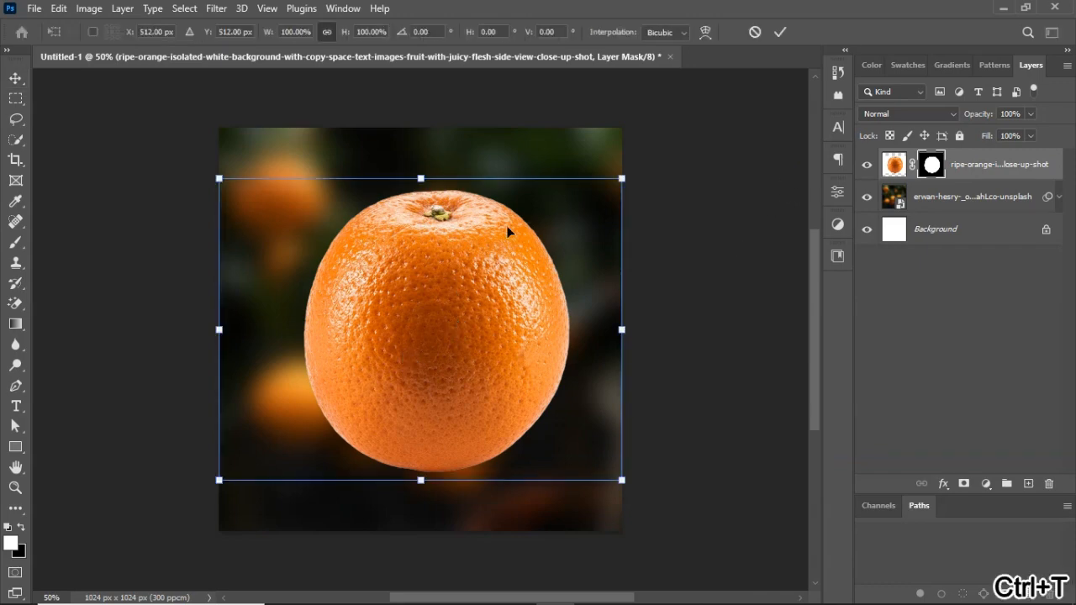
drag(620, 179, 579, 204)
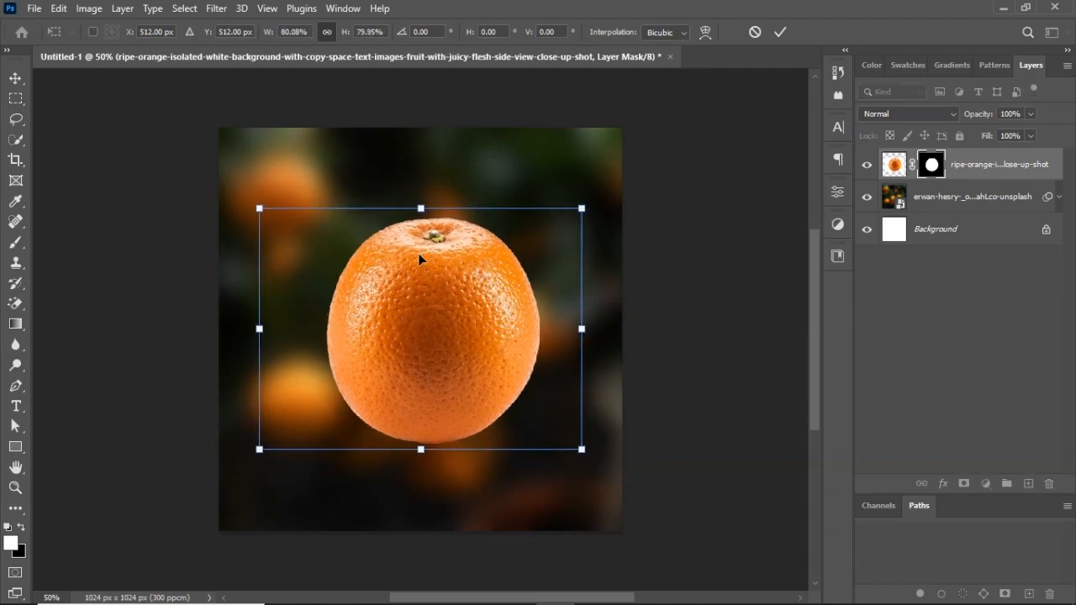
click(776, 33)
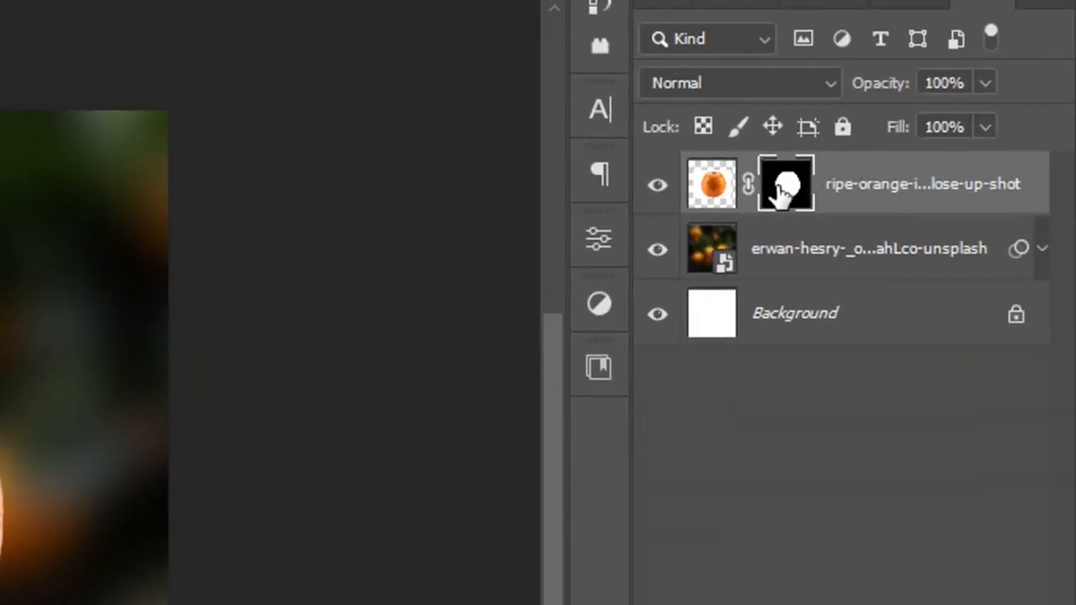
Apply the layer mask on the ripe orange layer and duplicate the layer.
right_click(786, 188)
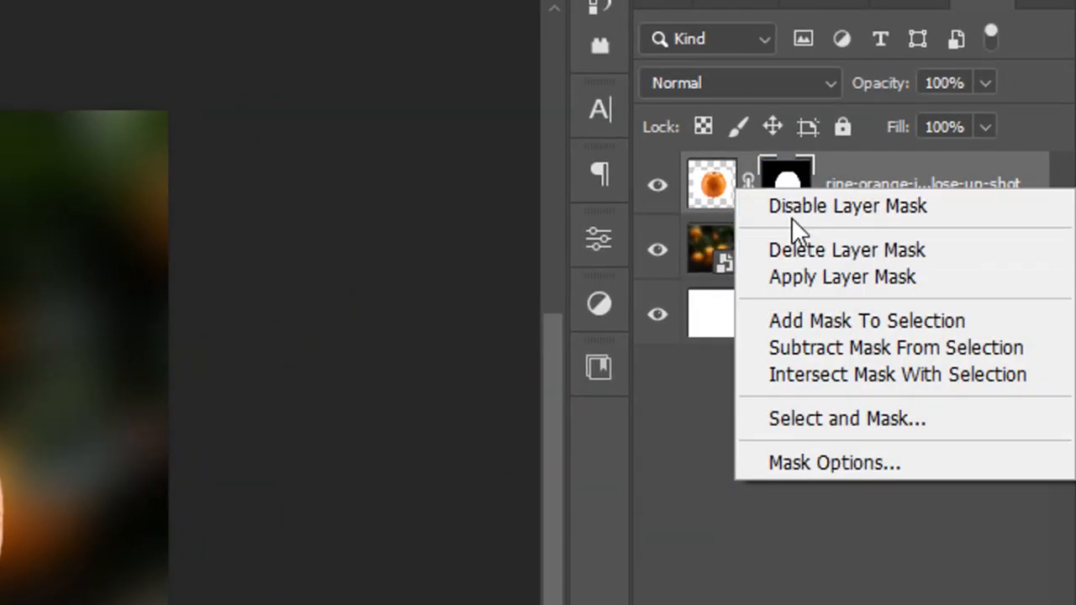
click(827, 276)
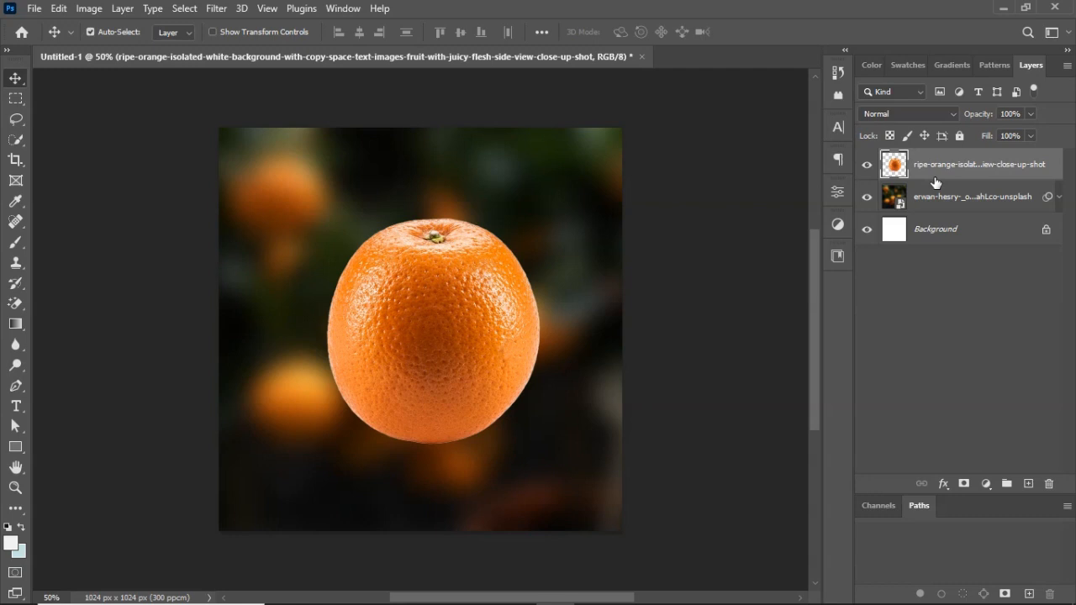
key(ctrl+j)
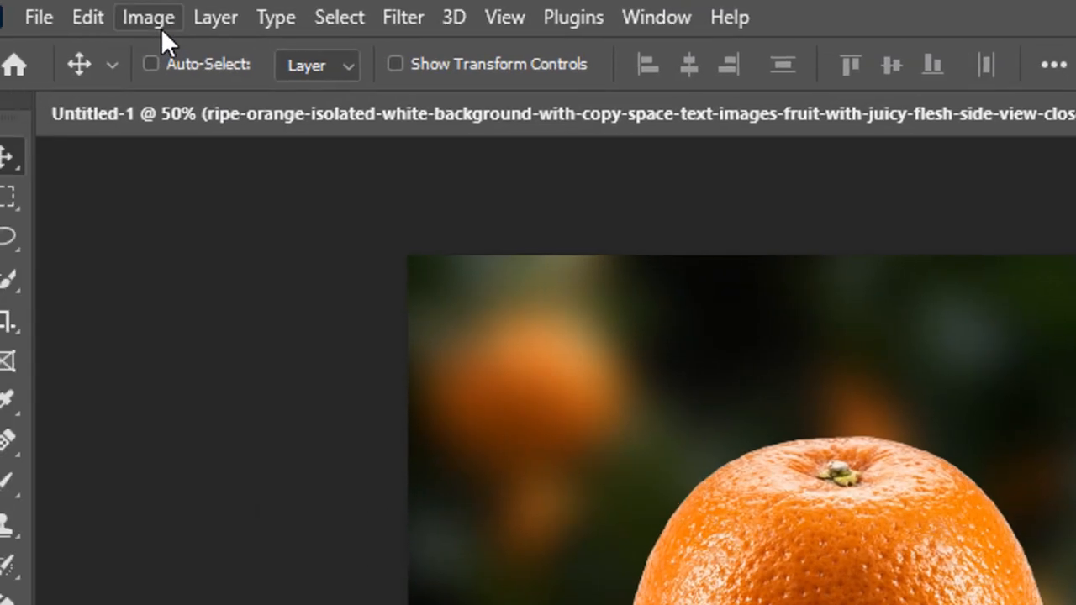
Desaturate the duplicated orange layer.
click(88, 9)
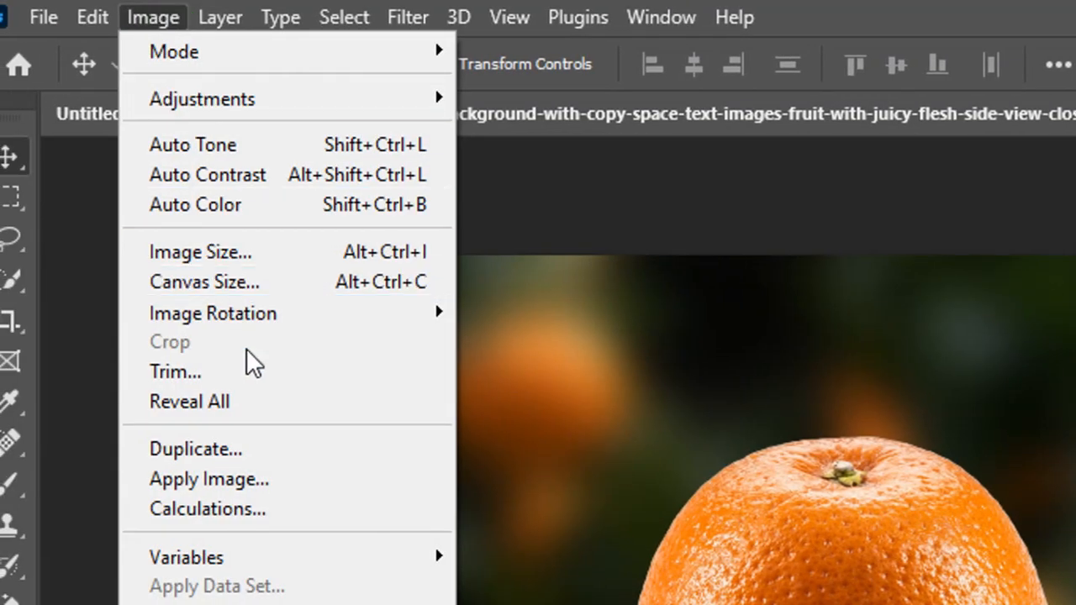
mouse_move(267, 113)
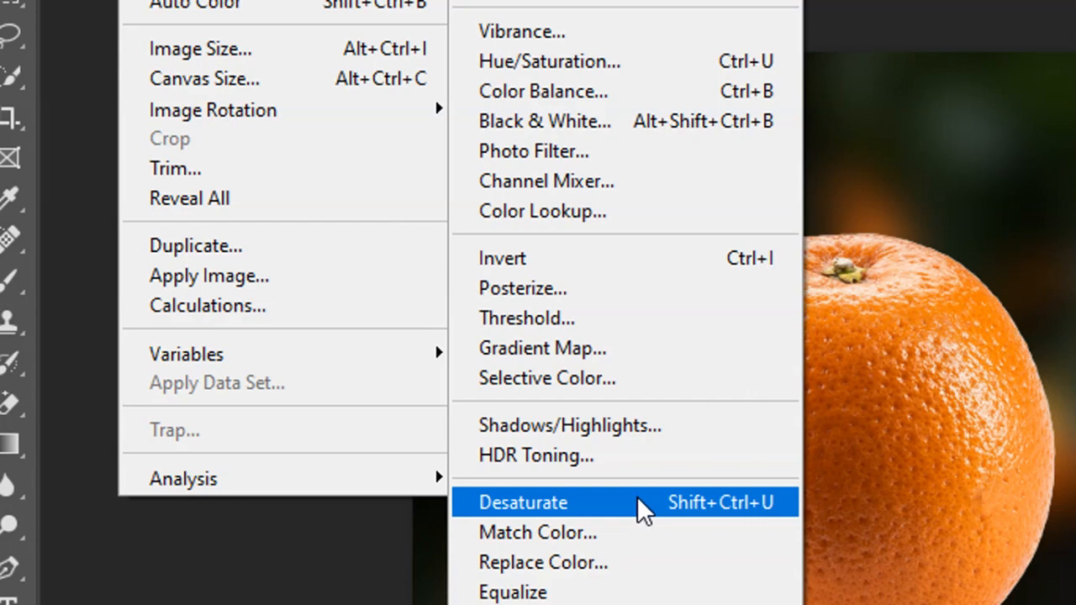
click(637, 496)
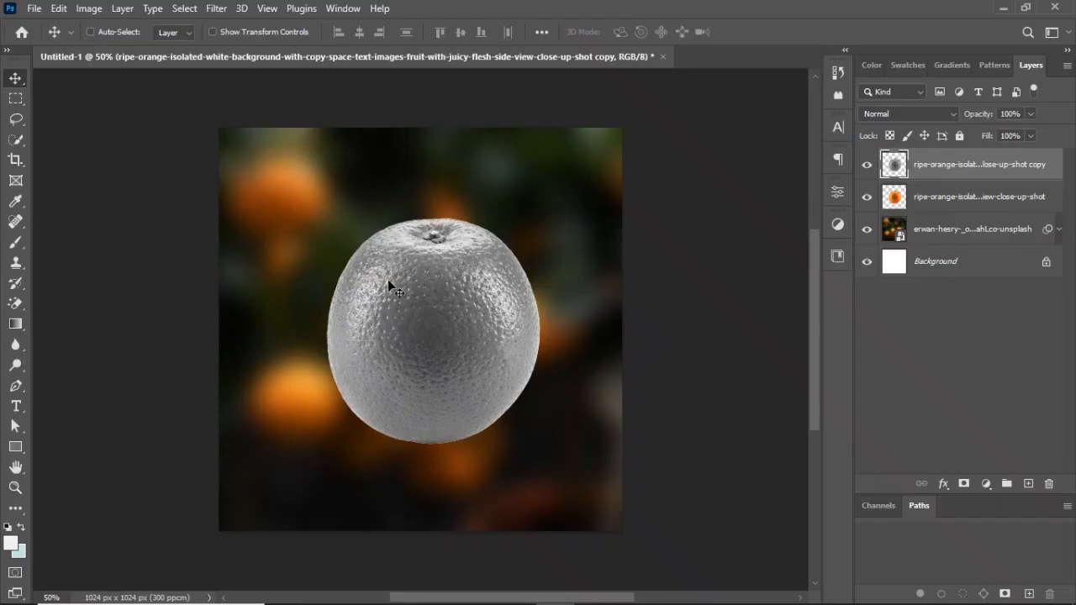
Hide the original coloured orange layer, keeping the grey copy above it visible.
click(951, 165)
click(869, 165)
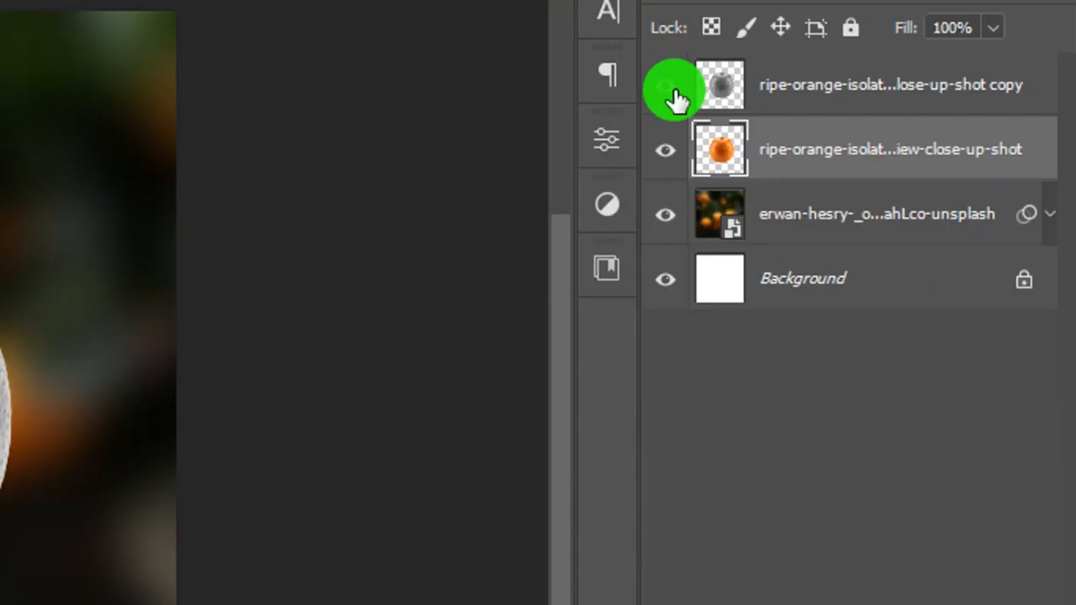
click(869, 166)
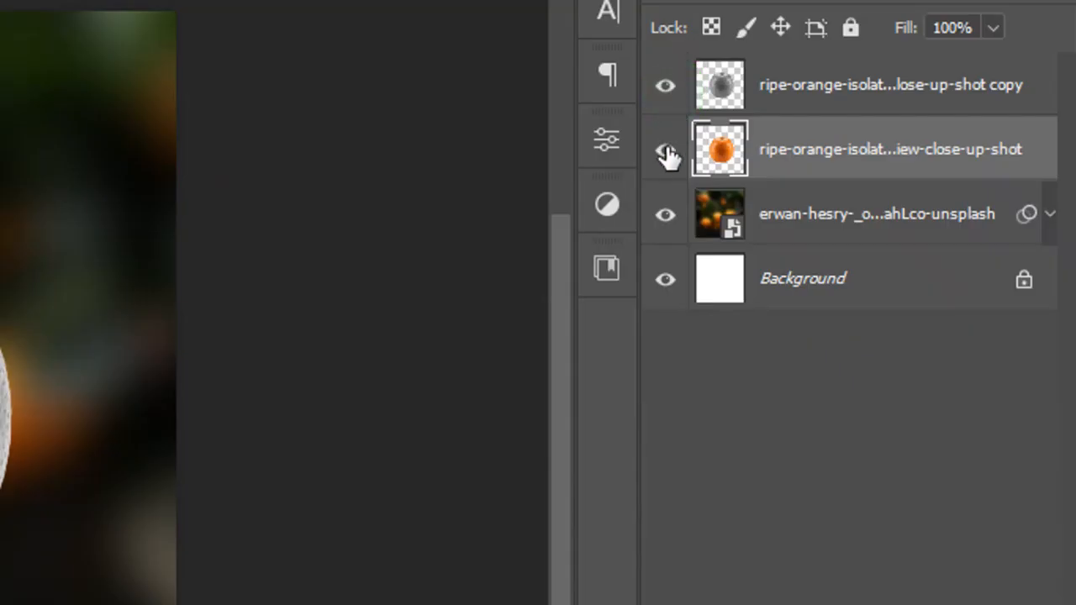
click(664, 85)
click(664, 85)
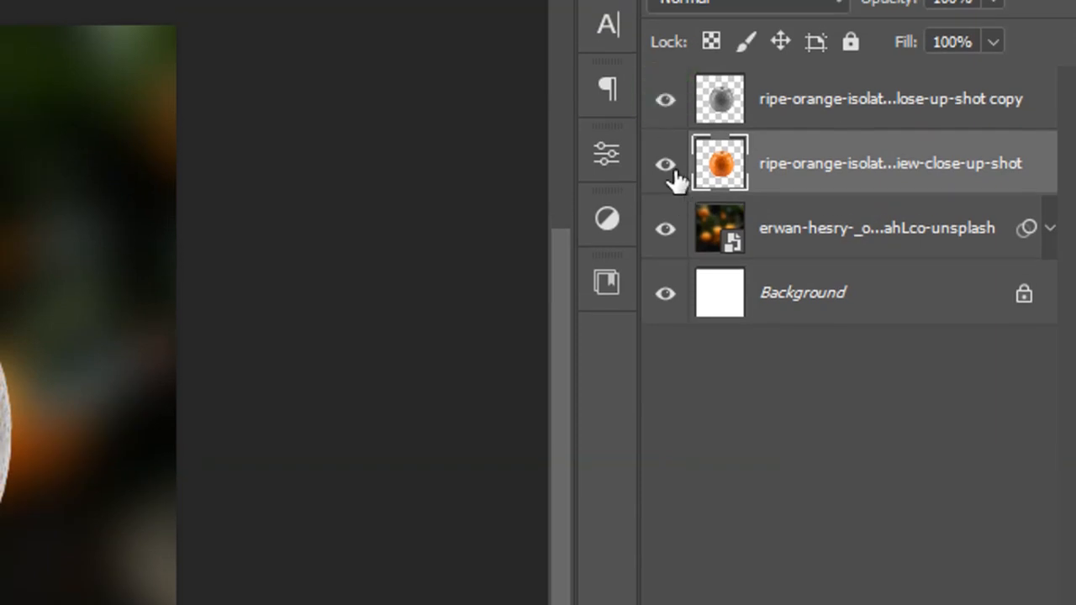
click(671, 174)
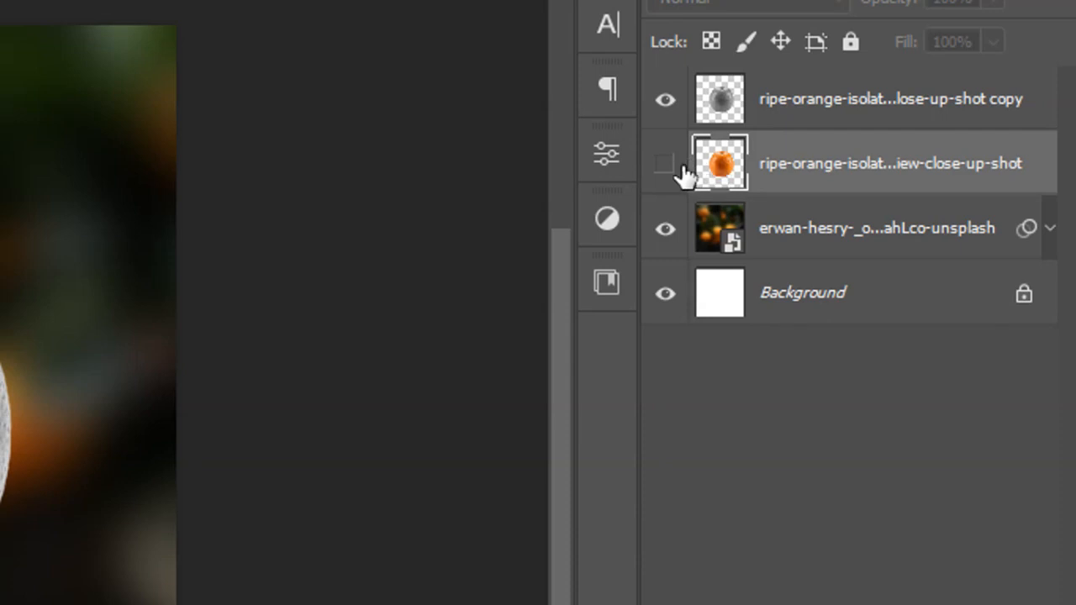
Adjust the grey orange copy's Levels to input values 63, 0.68 and 219 on the RGB channel.
click(779, 111)
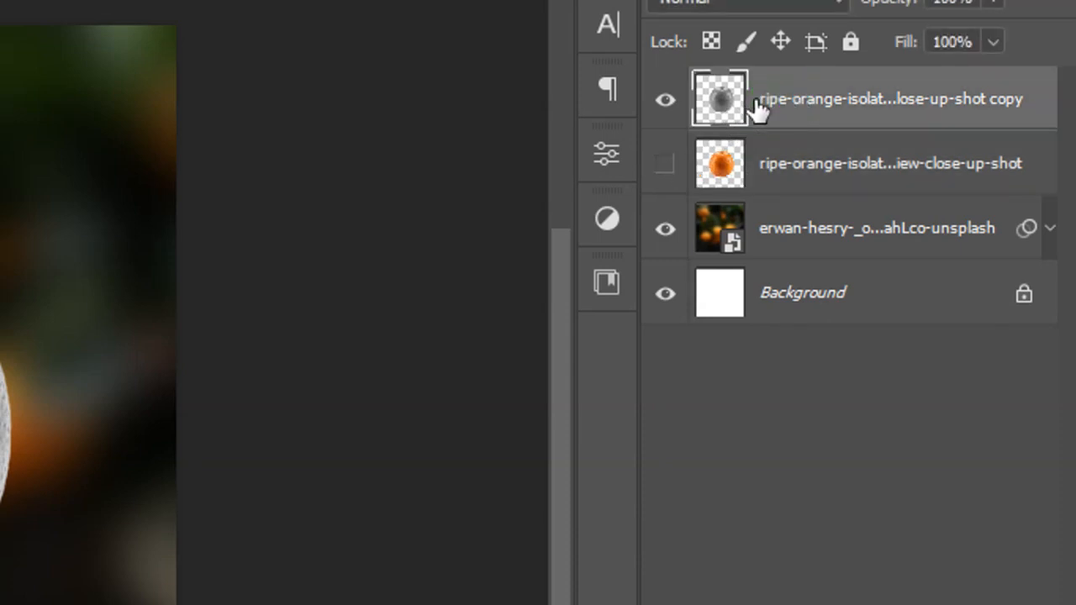
key(ctrl+l)
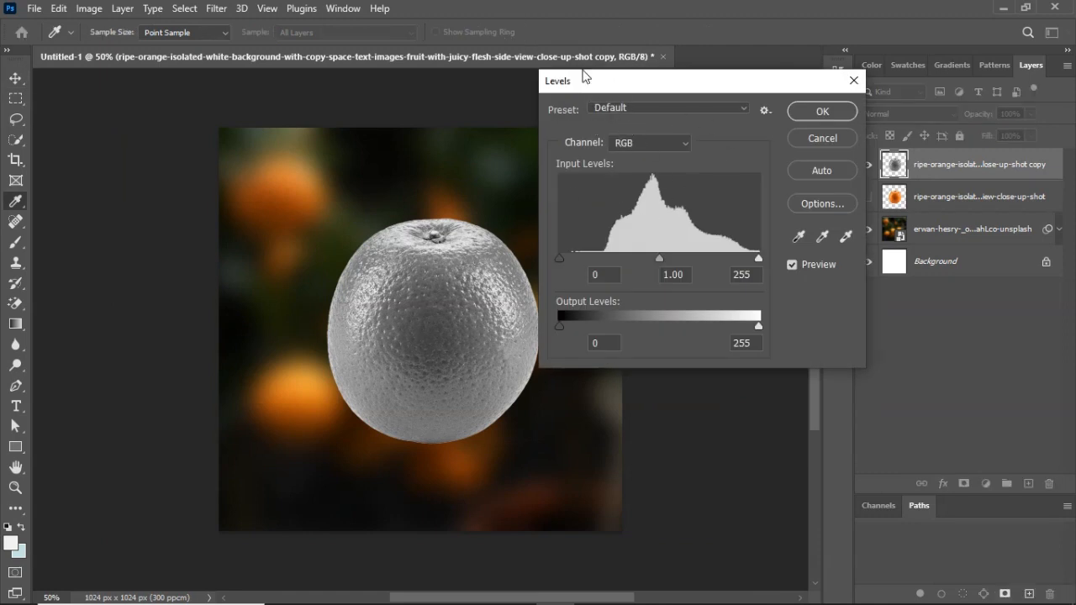
drag(580, 87, 616, 102)
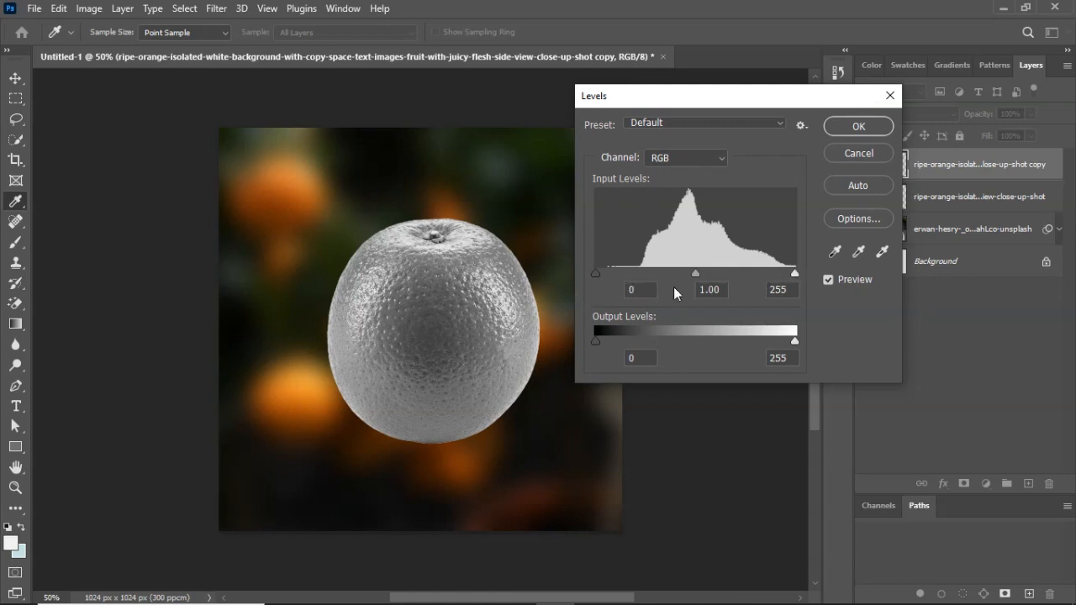
mouse_move(794, 275)
mouse_down()
mouse_move(773, 277)
mouse_move(795, 280)
mouse_up()
drag(698, 280, 731, 281)
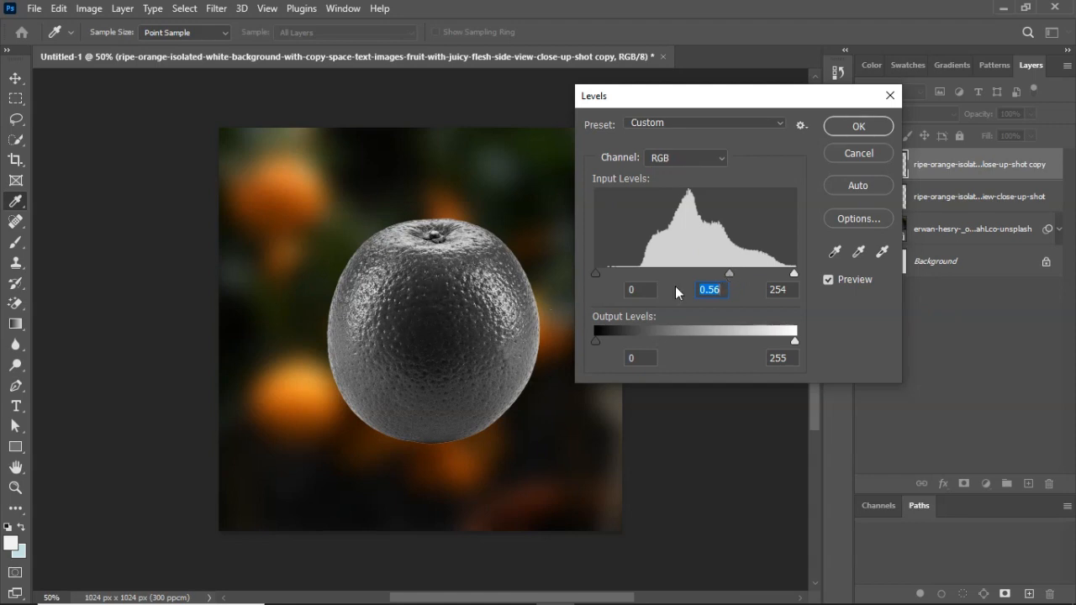
drag(595, 272, 625, 273)
drag(741, 274, 714, 274)
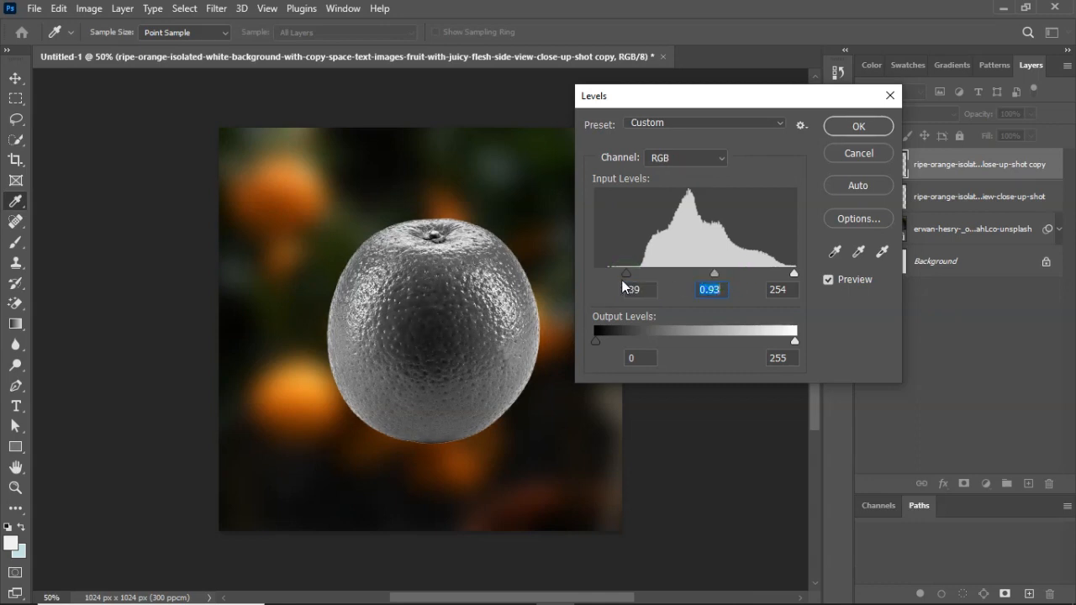
drag(625, 278, 650, 273)
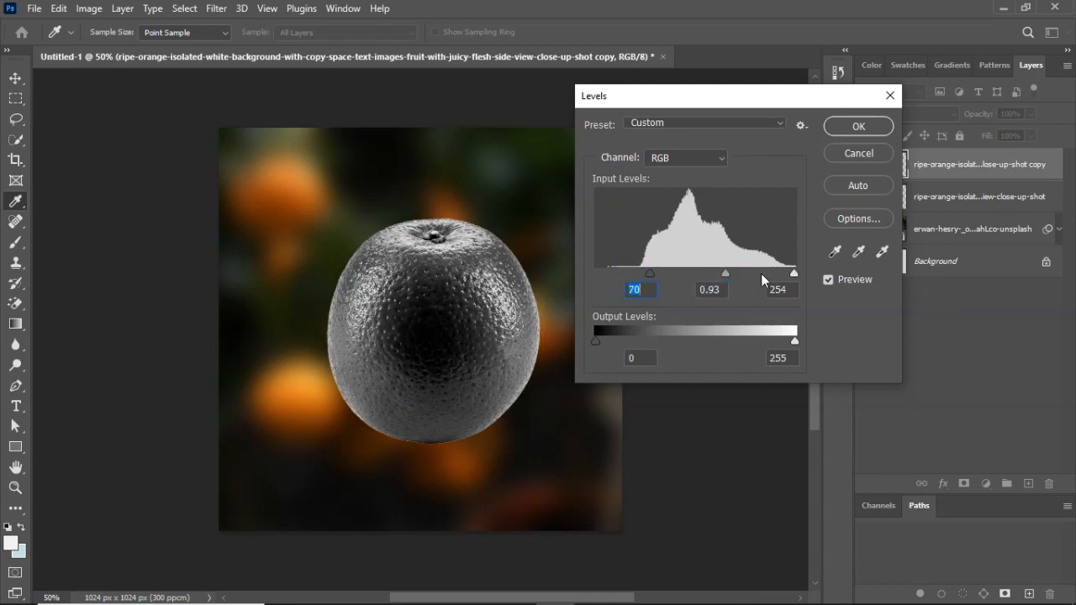
drag(795, 274, 645, 274)
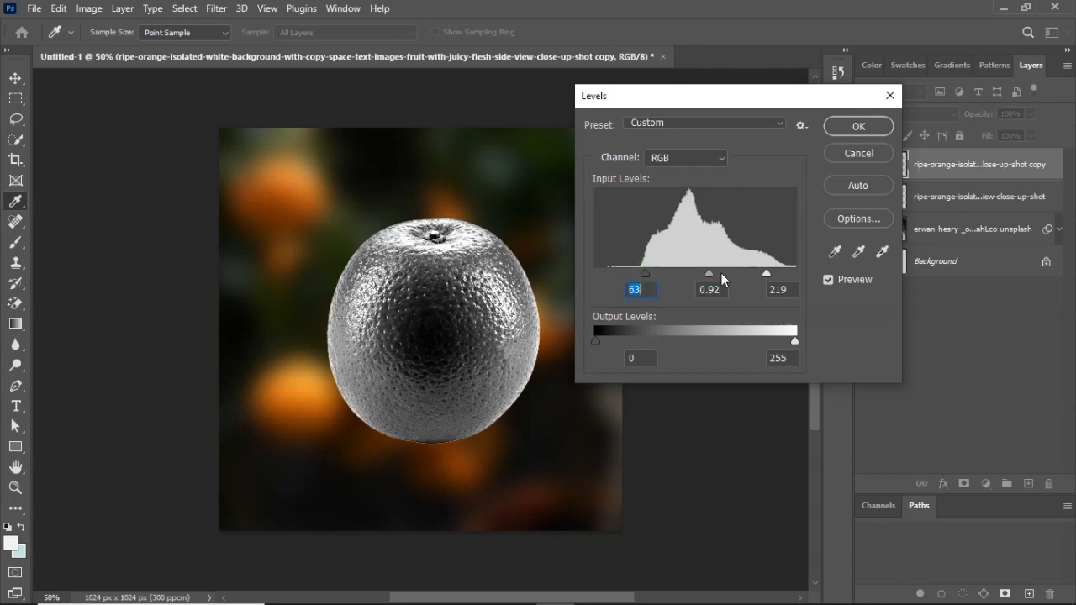
drag(710, 278, 721, 278)
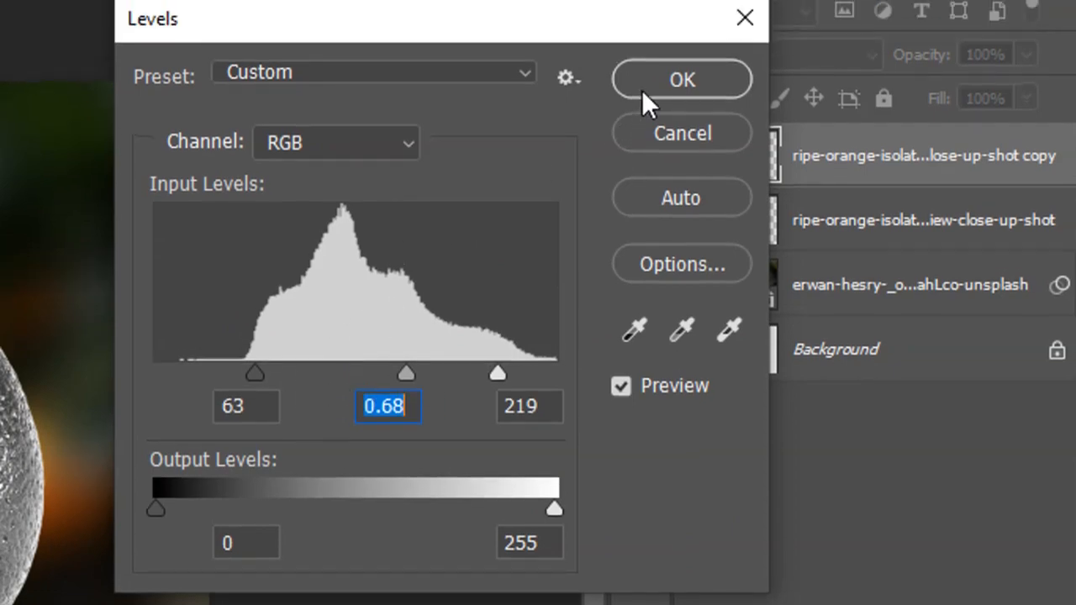
click(629, 48)
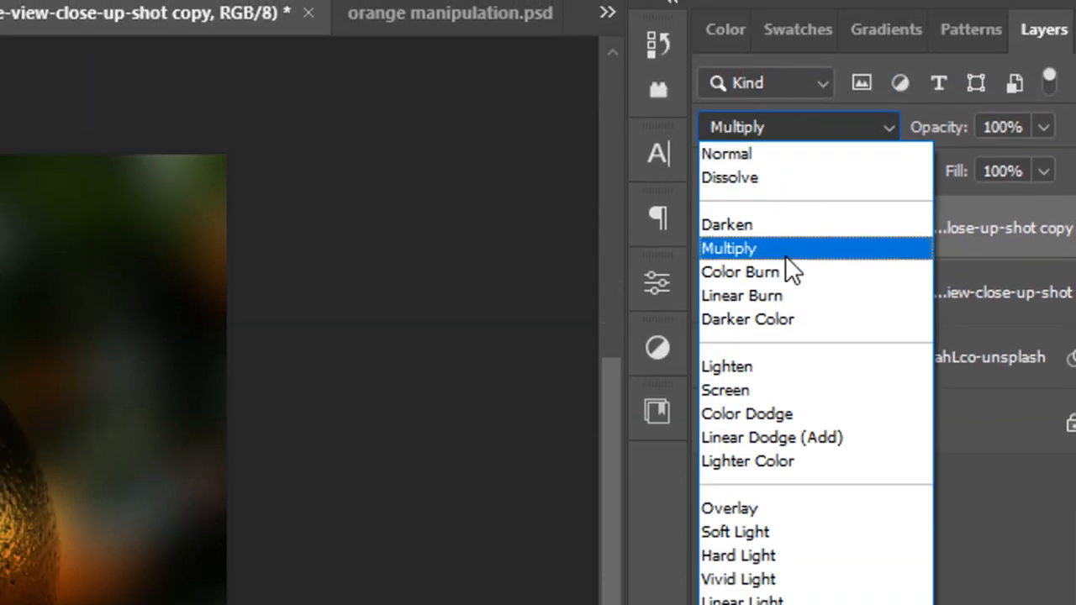
Set the grey orange copy's blend mode to Screen and add a layer mask to that layer.
click(734, 396)
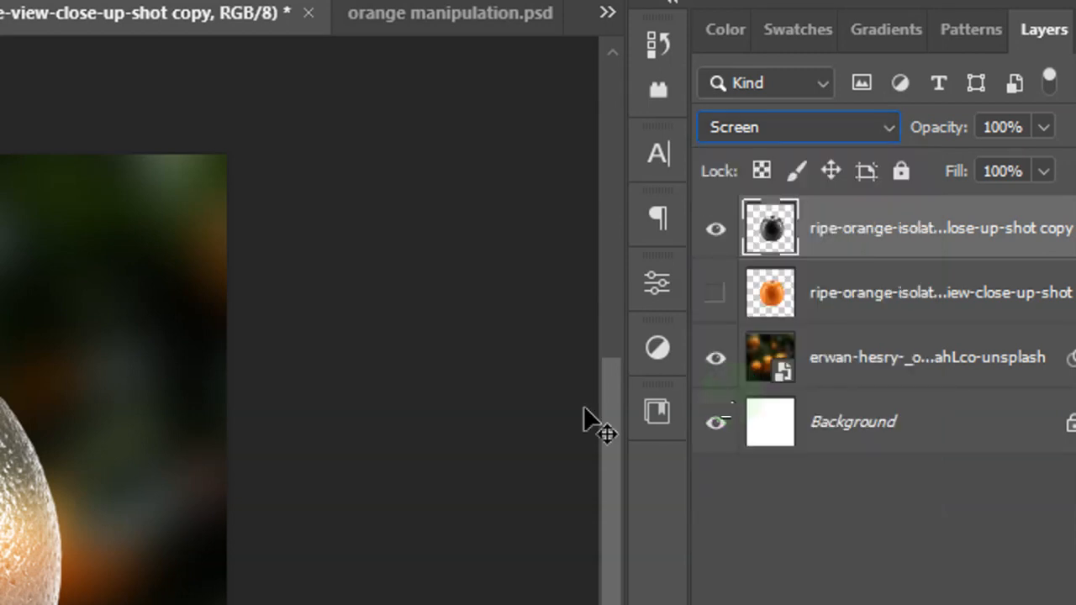
click(716, 294)
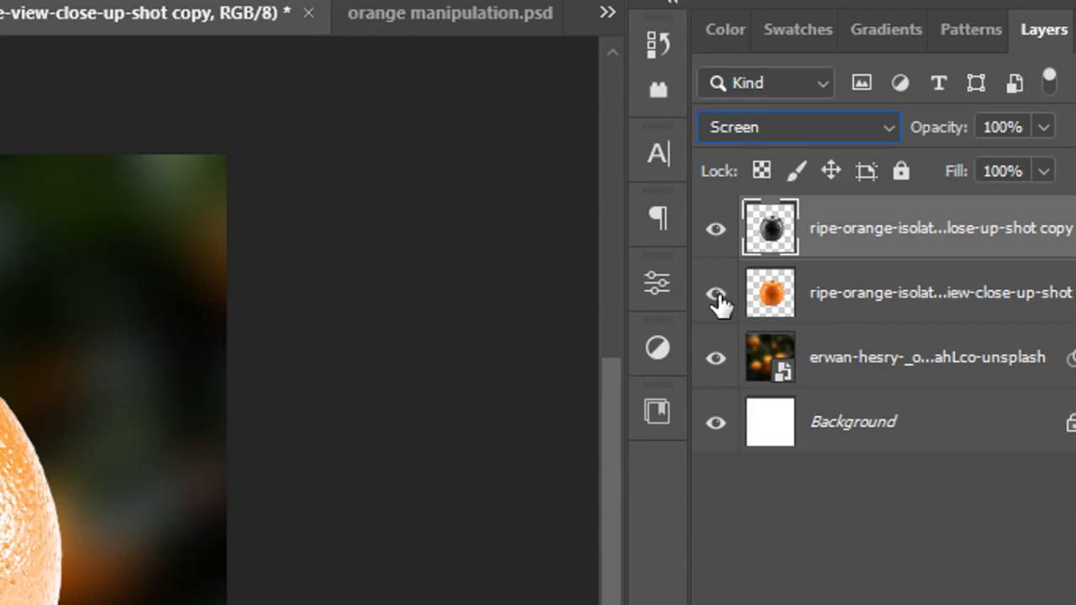
click(716, 294)
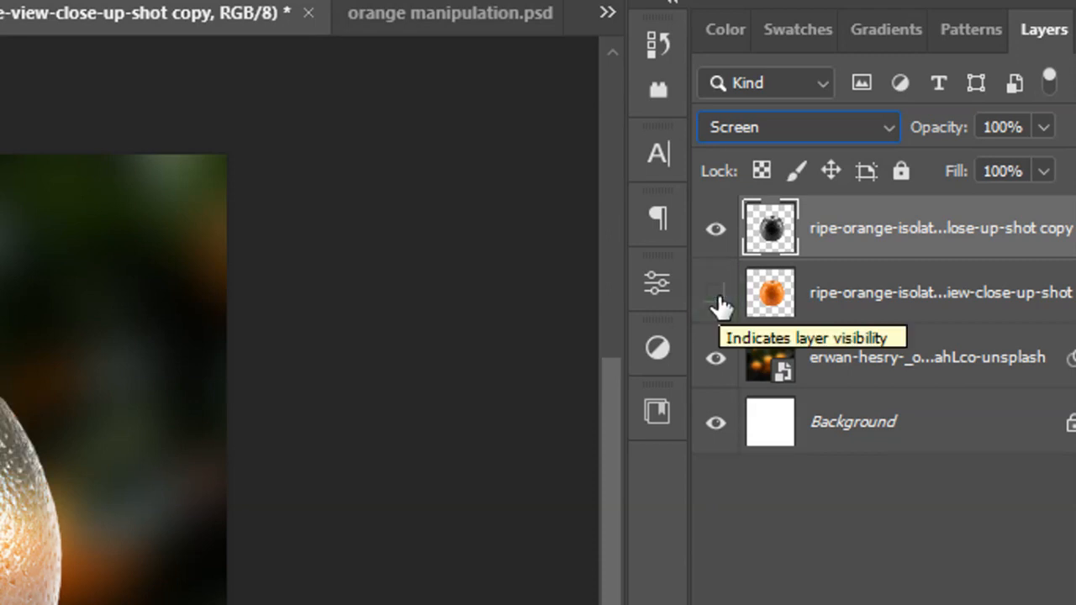
click(834, 249)
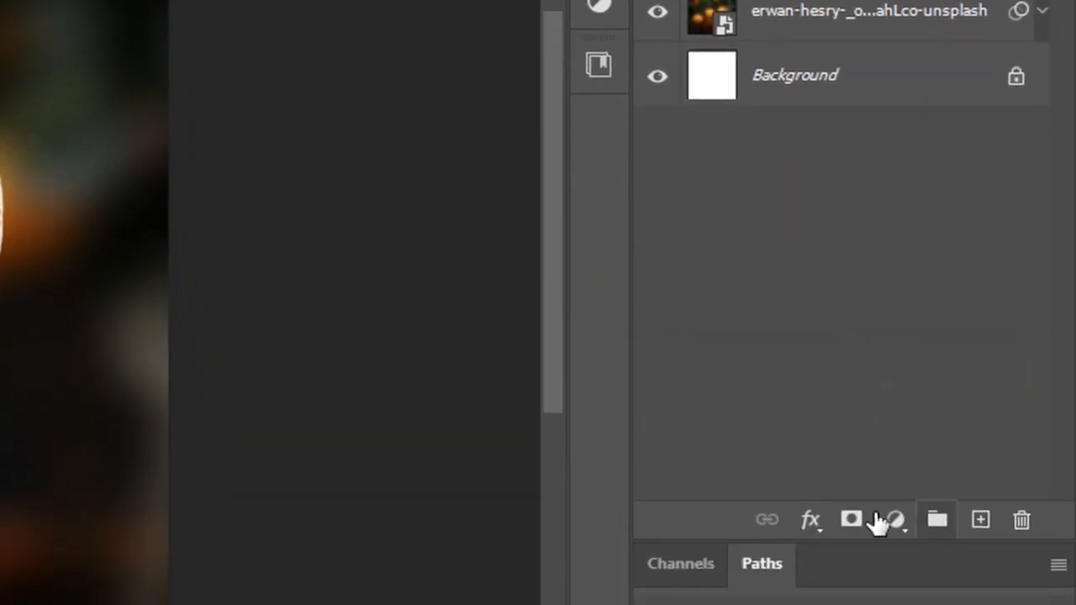
click(853, 512)
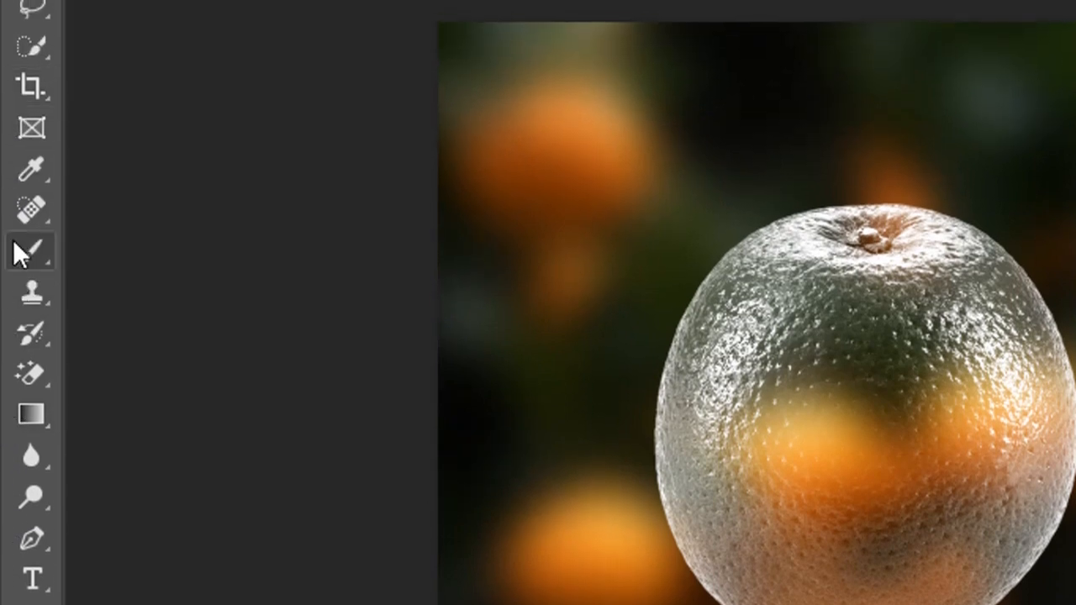
Choose the Hard Round general brush for the Brush tool and set its size to 100 px.
click(30, 252)
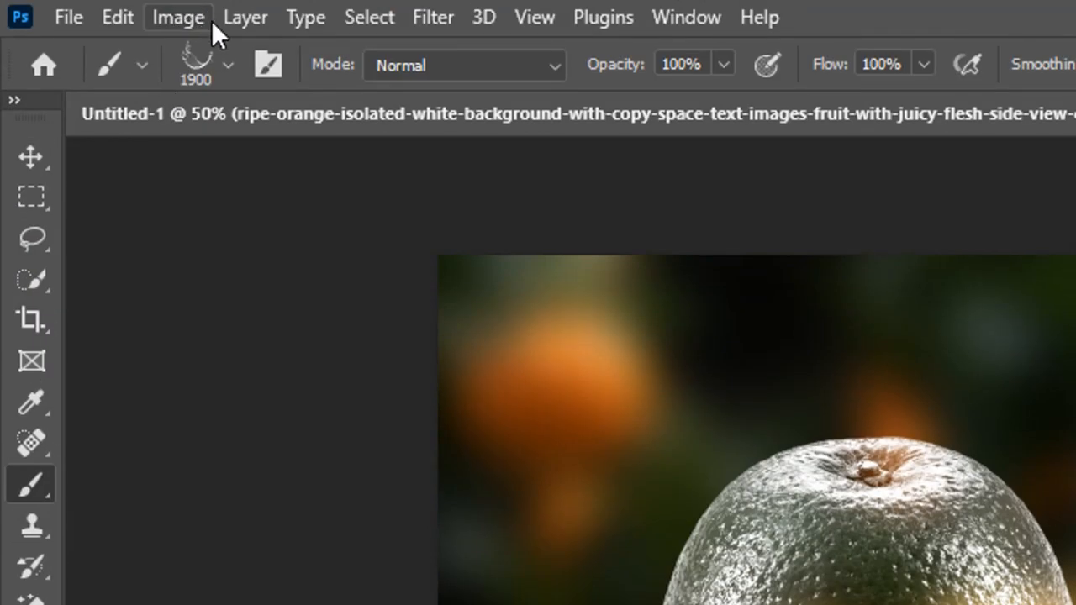
click(225, 65)
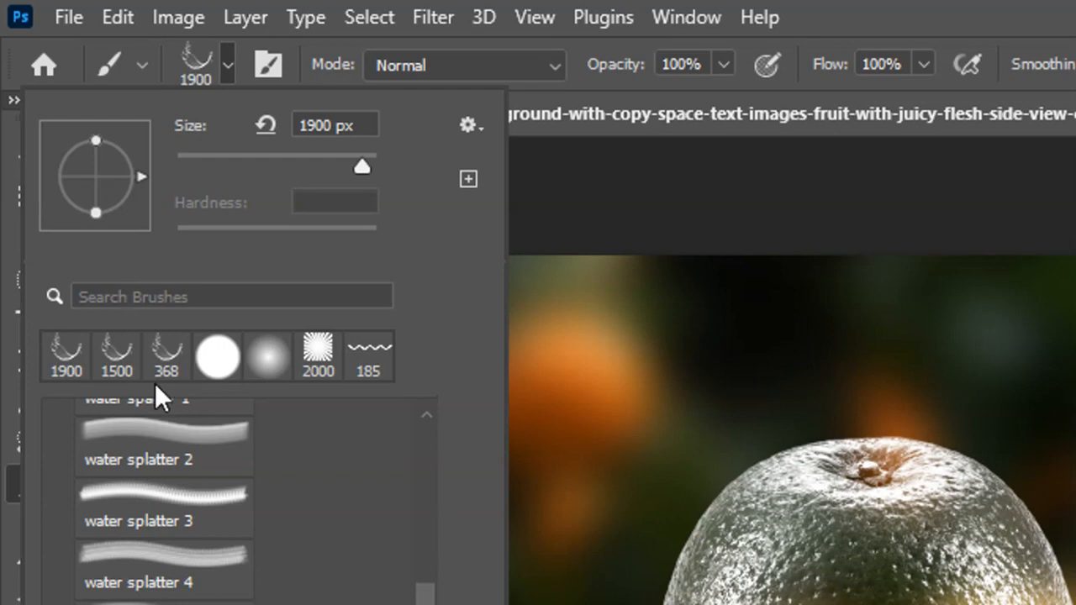
click(217, 357)
click(58, 423)
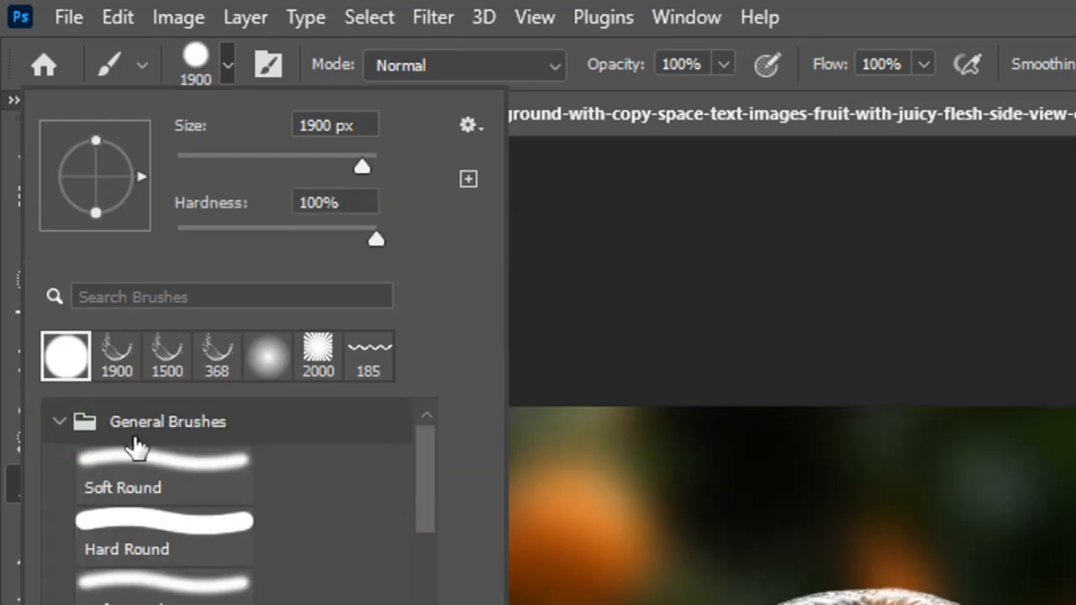
click(175, 528)
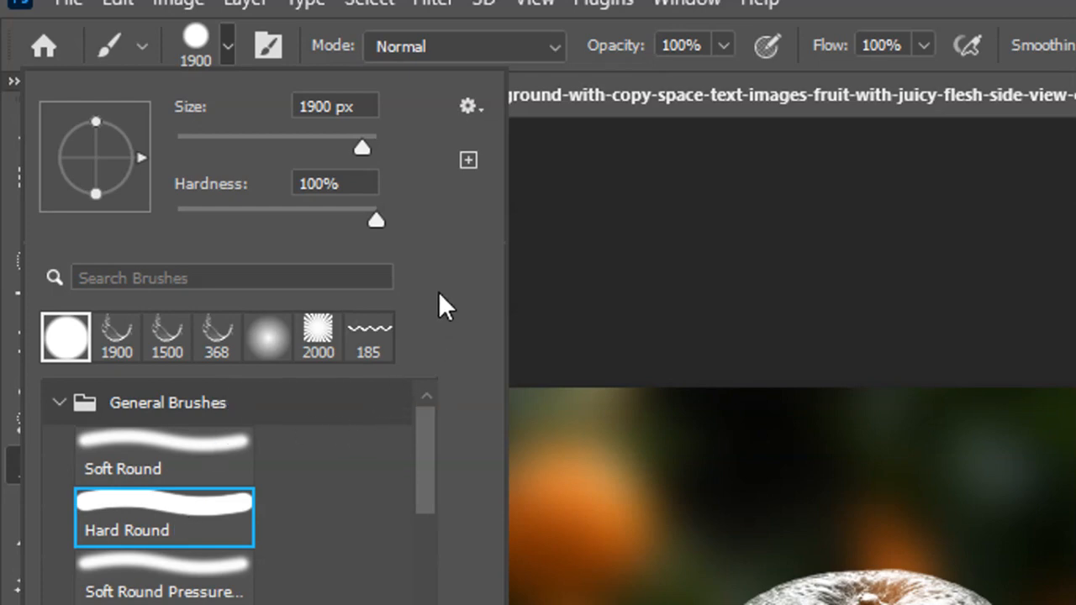
drag(362, 160, 275, 154)
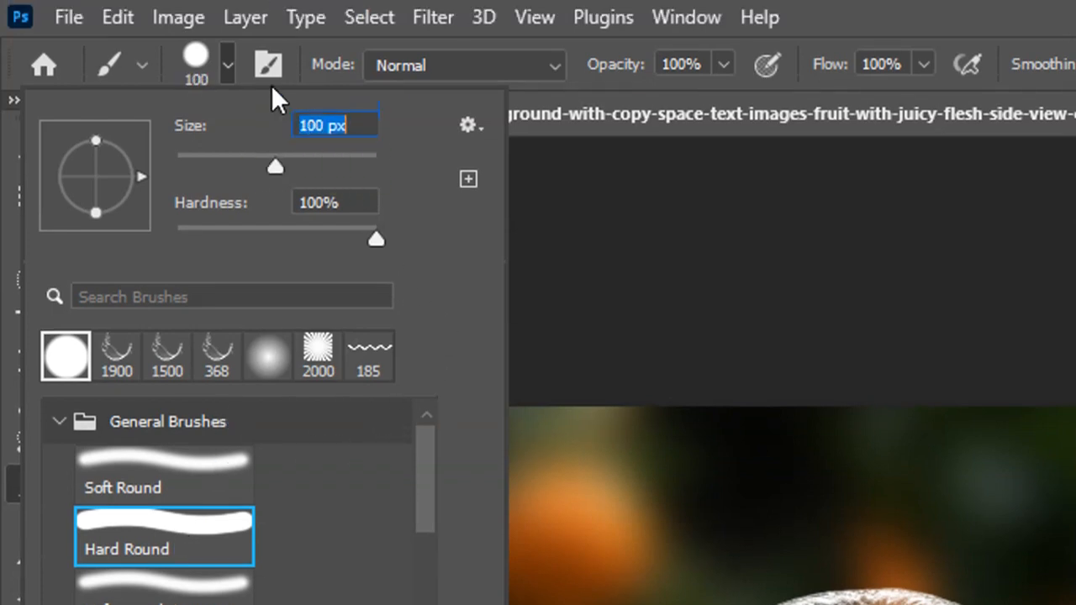
click(227, 46)
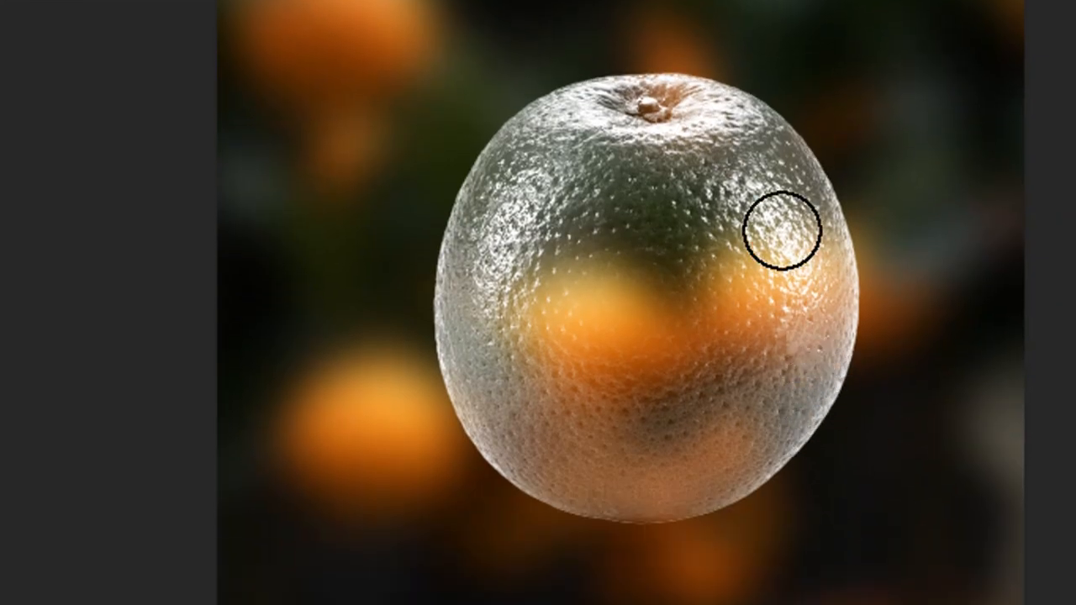
Enlarge the brush to 400 px and paint black over the orange's lower half on the grey copy's layer mask.
key(bracketright)
key(bracketright)
key(bracketright)
key(bracketright)
key(bracketright)
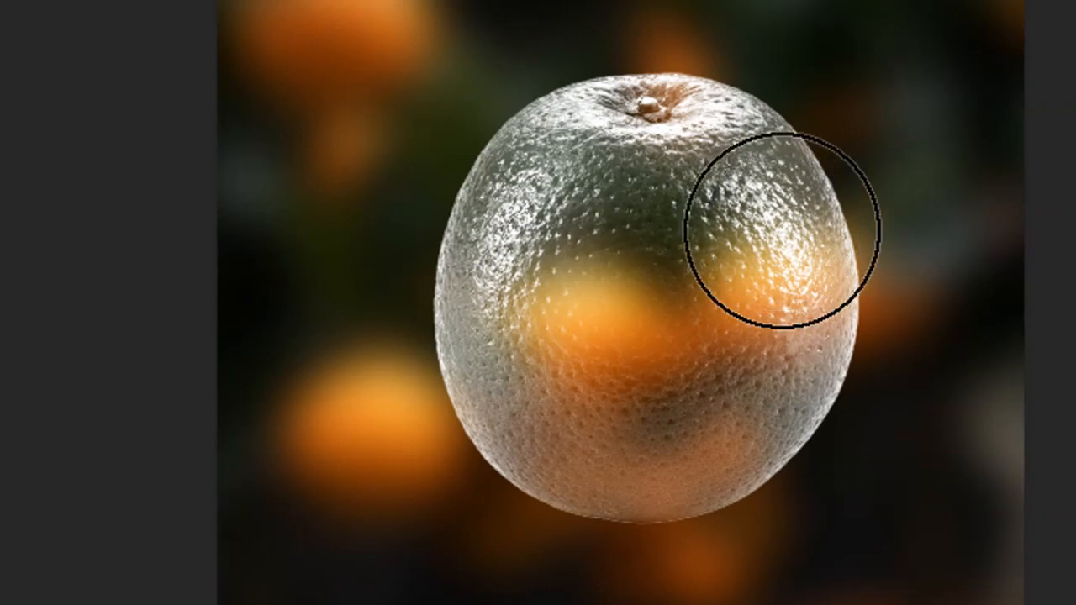
key(bracketright)
key(bracketright)
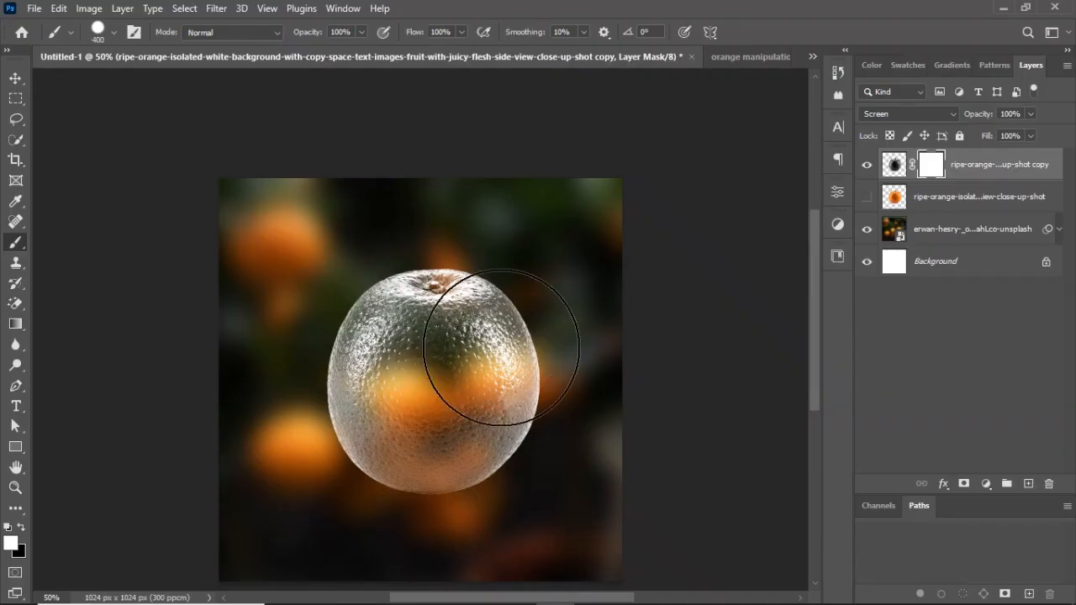
scroll(496, 341, down, 3)
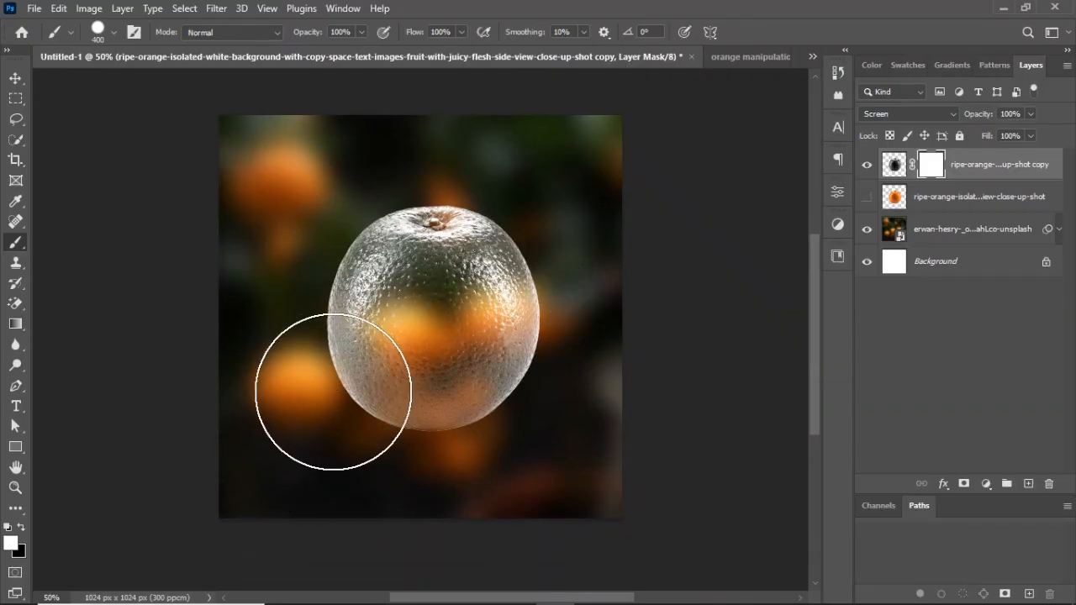
click(15, 545)
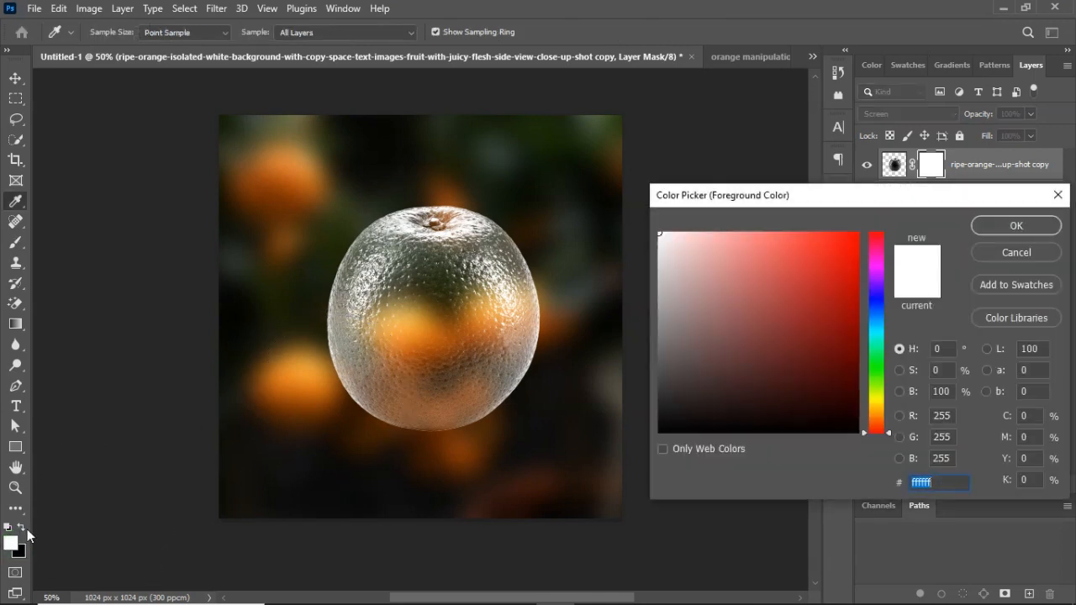
drag(714, 406, 658, 438)
click(1009, 225)
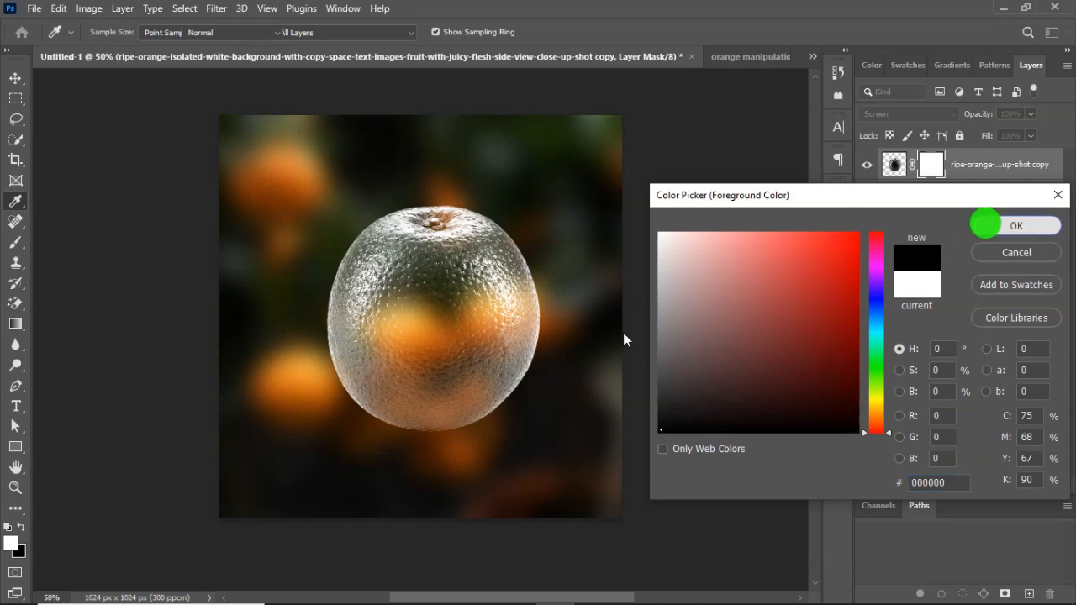
mouse_move(333, 396)
mouse_down()
mouse_move(601, 405)
mouse_move(364, 397)
mouse_move(533, 404)
mouse_up()
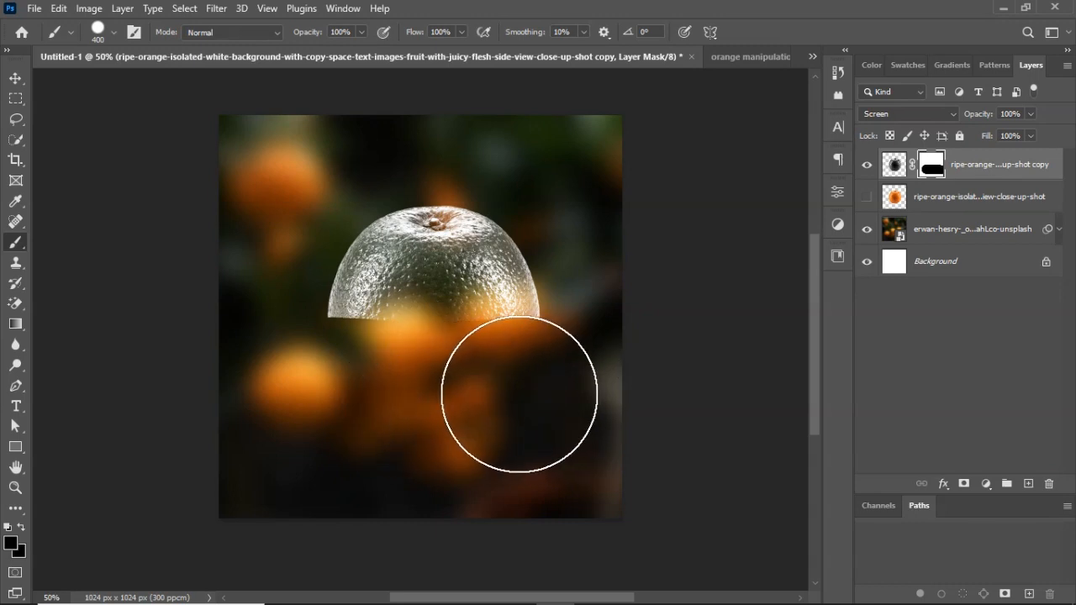
key(v)
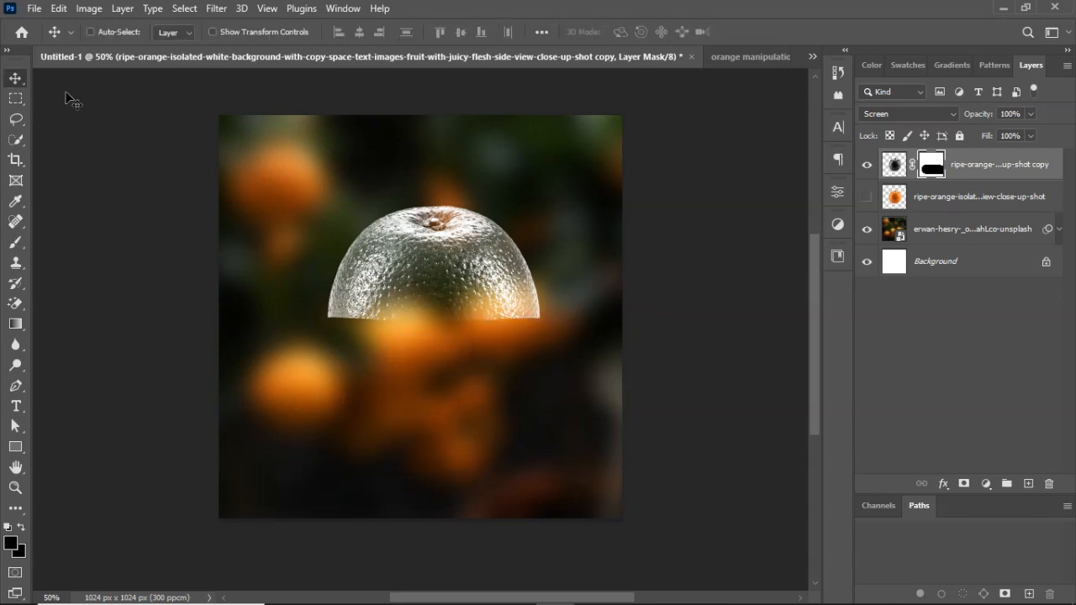
Show the original coloured orange layer and copy the grey copy's layer mask onto it.
click(958, 198)
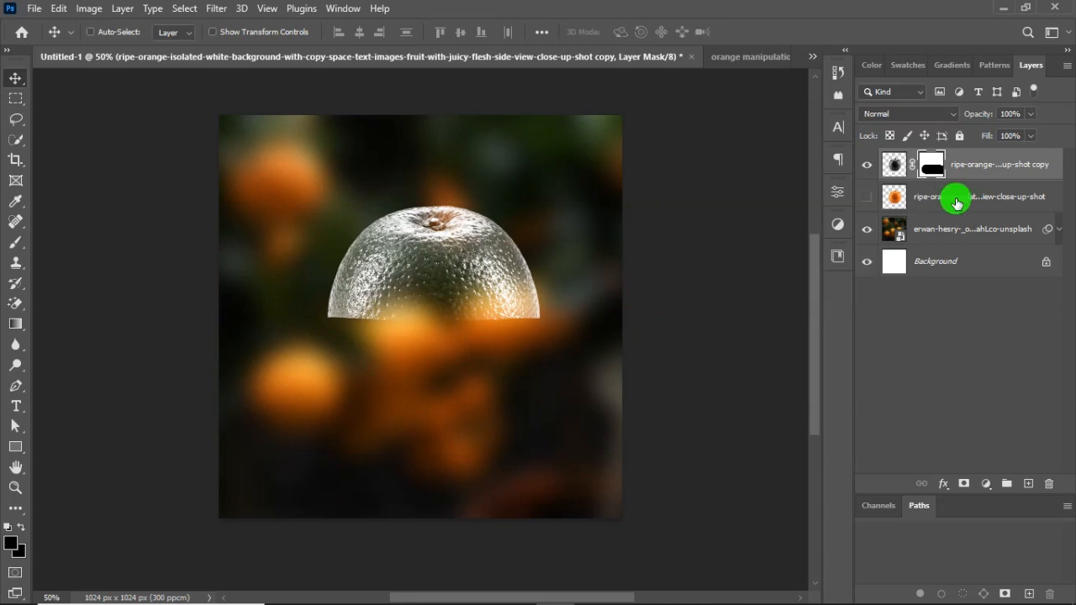
click(867, 198)
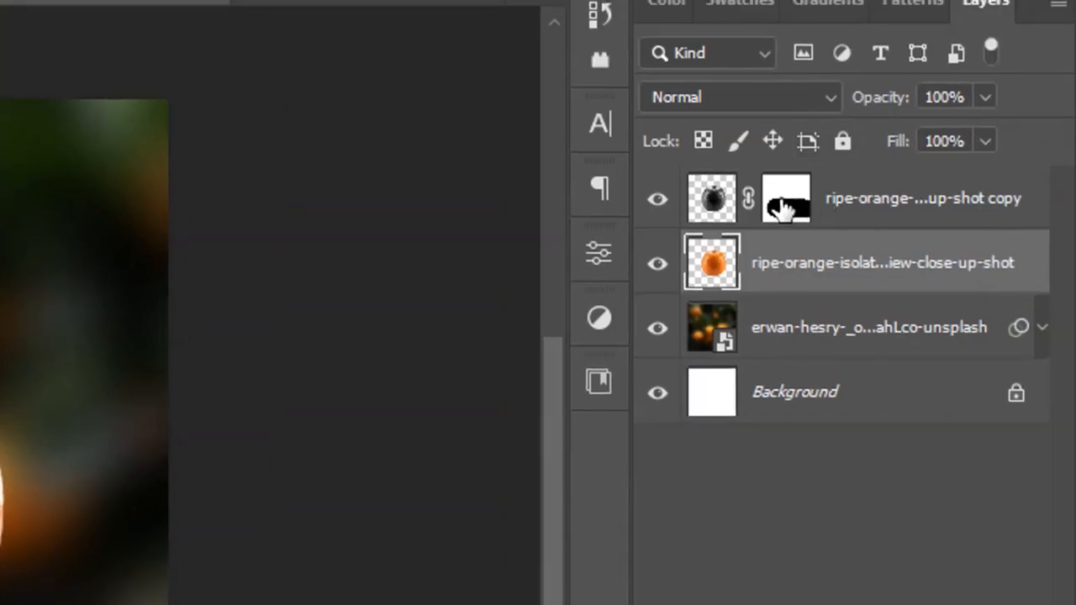
click(790, 210)
drag(791, 210, 794, 252)
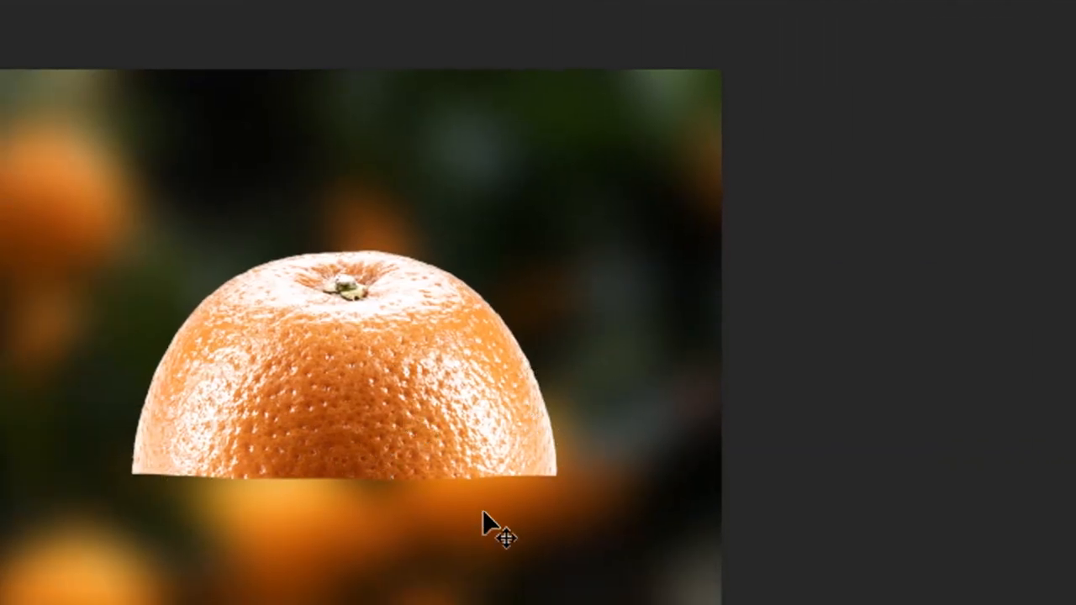
Invert the coloured orange layer's mask so that only the lower half of the orange is revealed.
right_click(789, 176)
key(Escape)
click(788, 180)
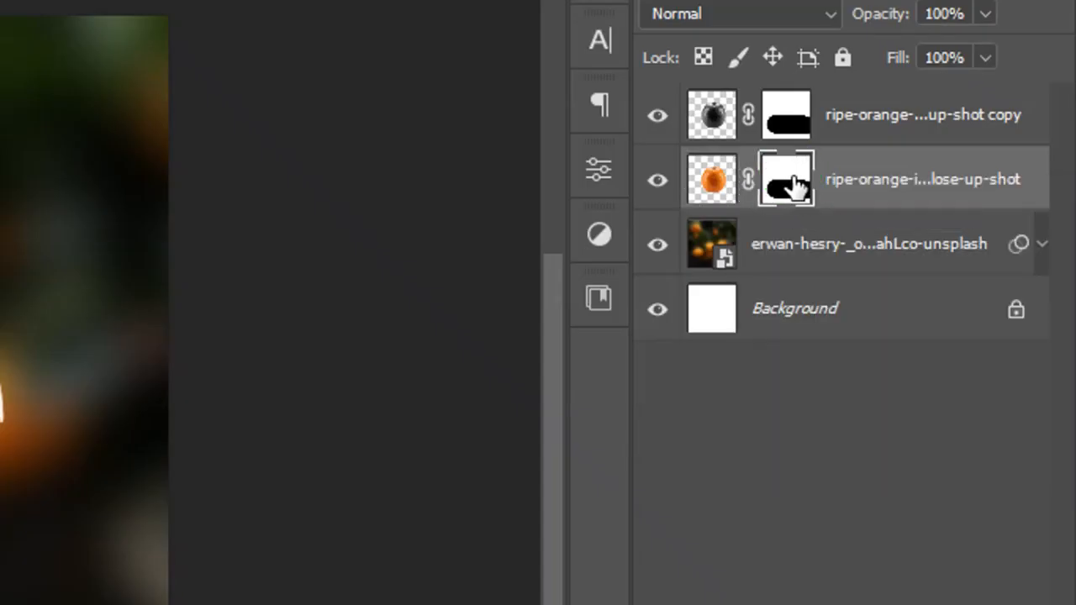
key(ctrl+i)
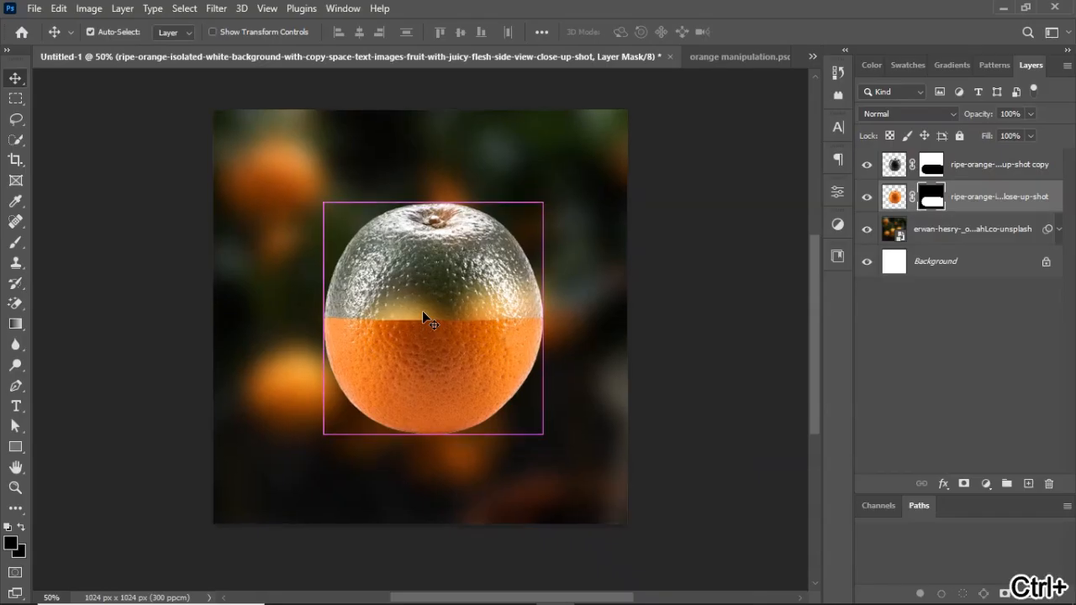
Place the slice-ripe-orange-citrus-fruit-isolated-white image as an embedded object and scale it down to about 2.92%.
key(ctrl+plus)
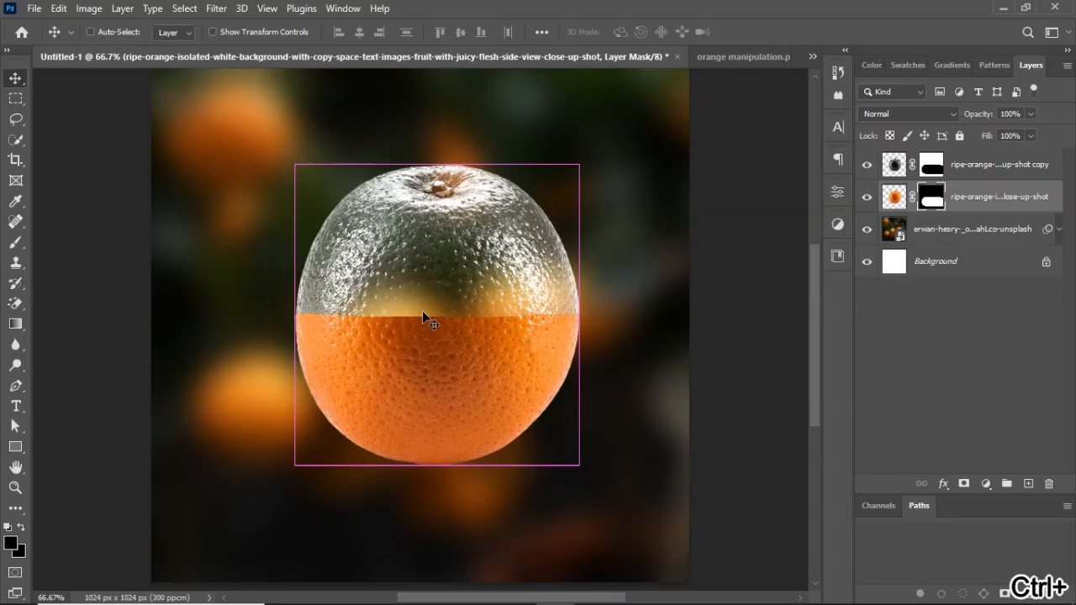
click(35, 10)
click(72, 307)
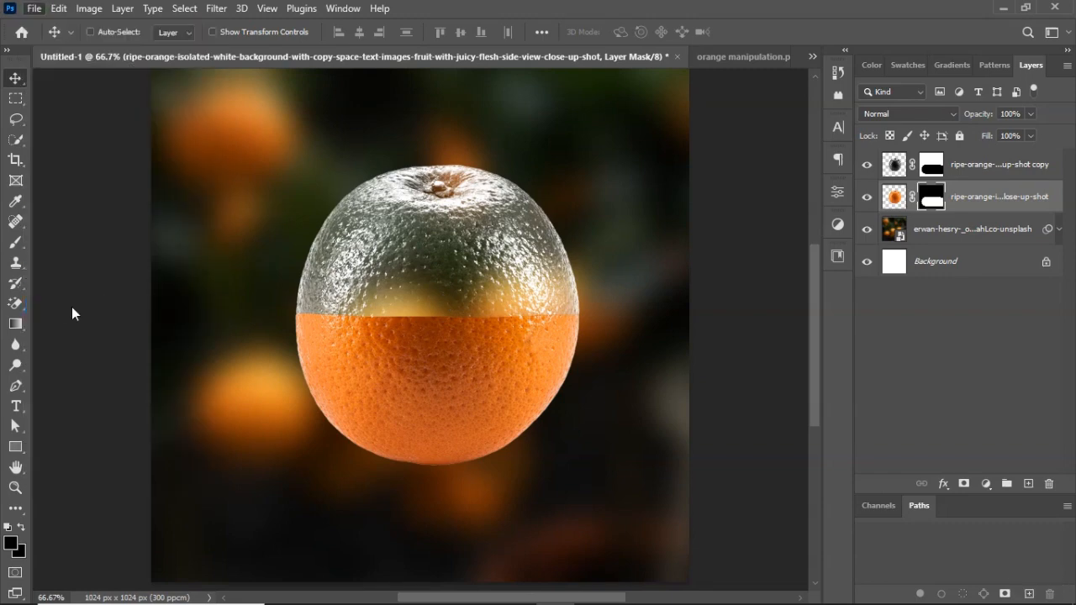
scroll(543, 281, down, 2)
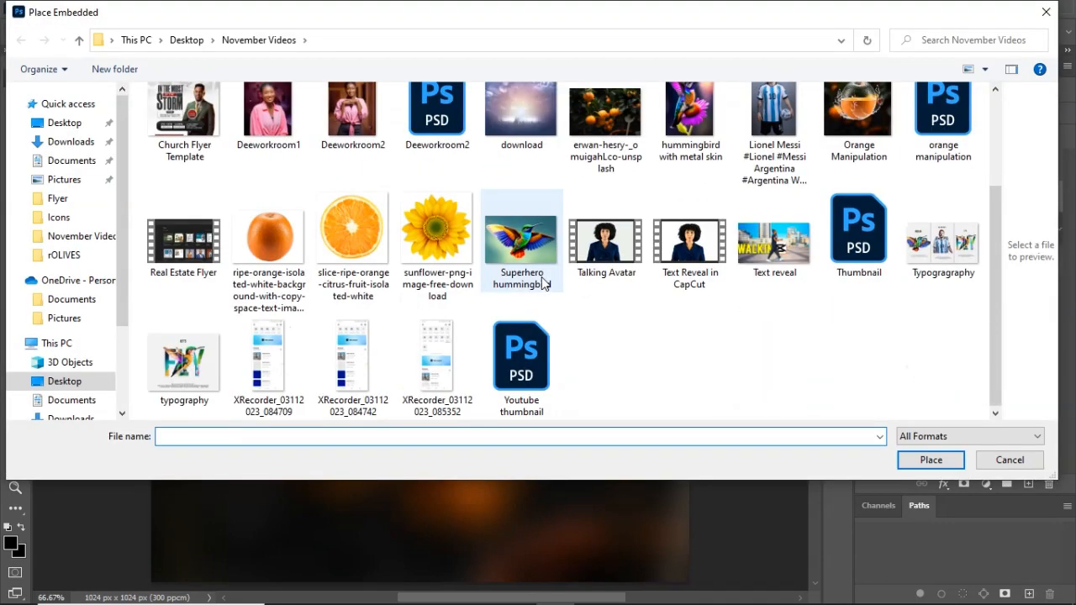
double_click(358, 234)
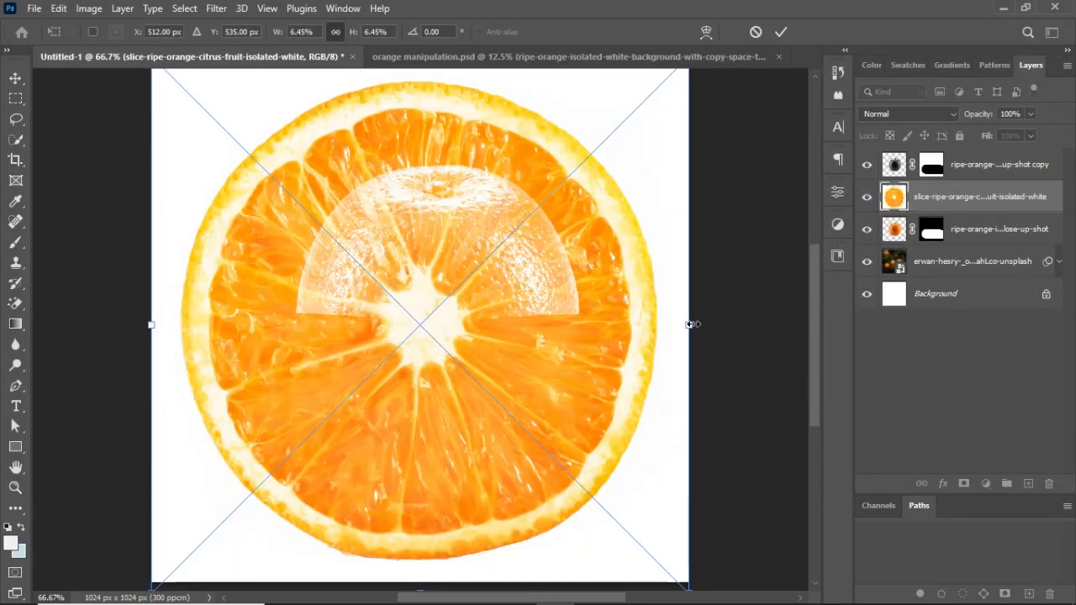
drag(689, 325, 545, 328)
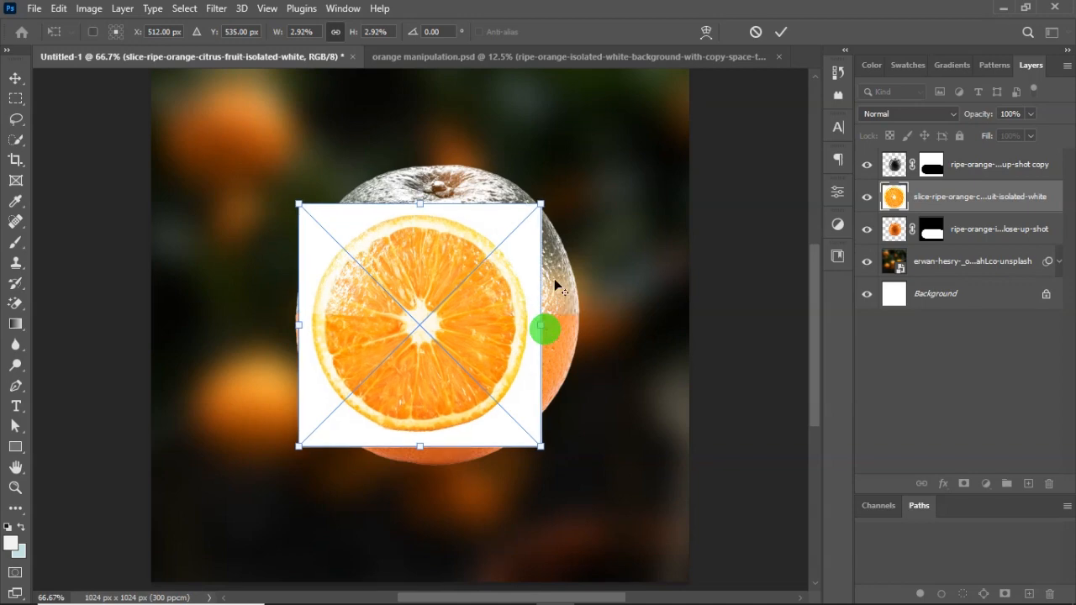
click(781, 31)
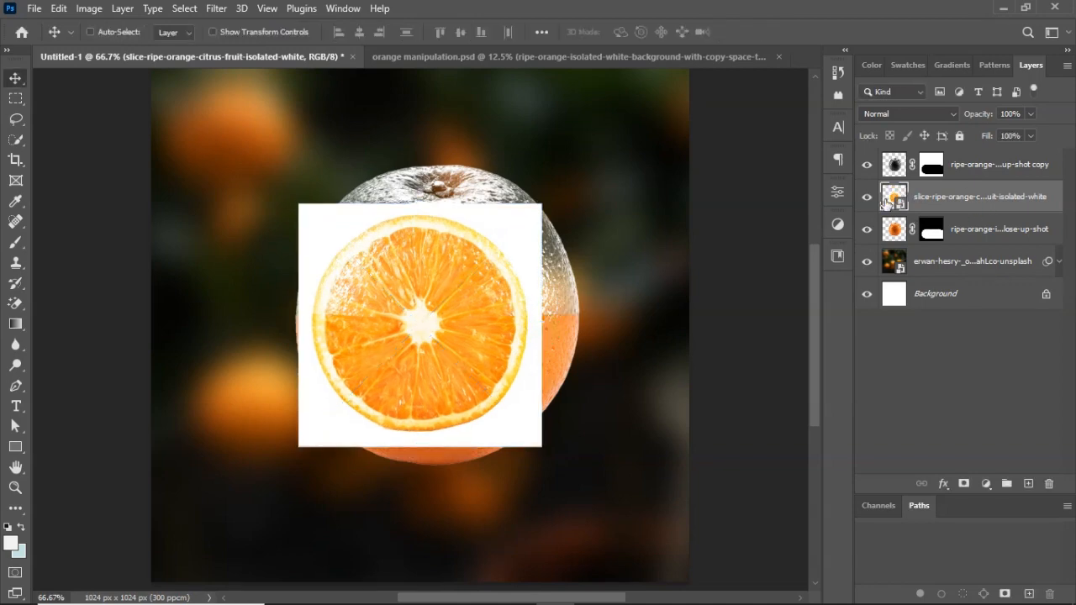
Convert the placed orange slice from a smart object to a regular layer, retaining its transforms.
click(837, 192)
scroll(680, 378, down, 2)
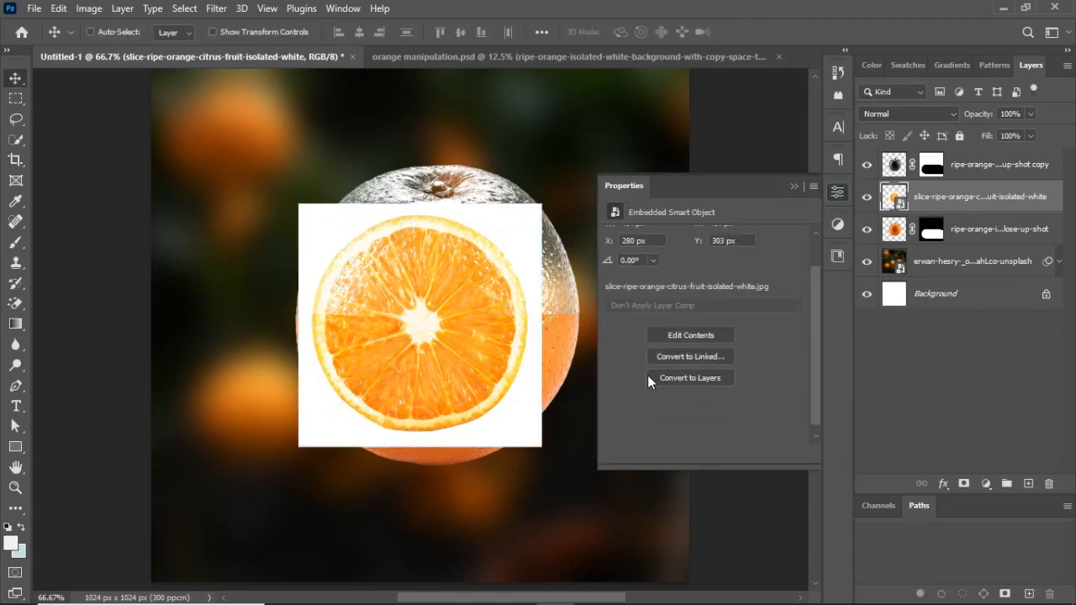
click(701, 377)
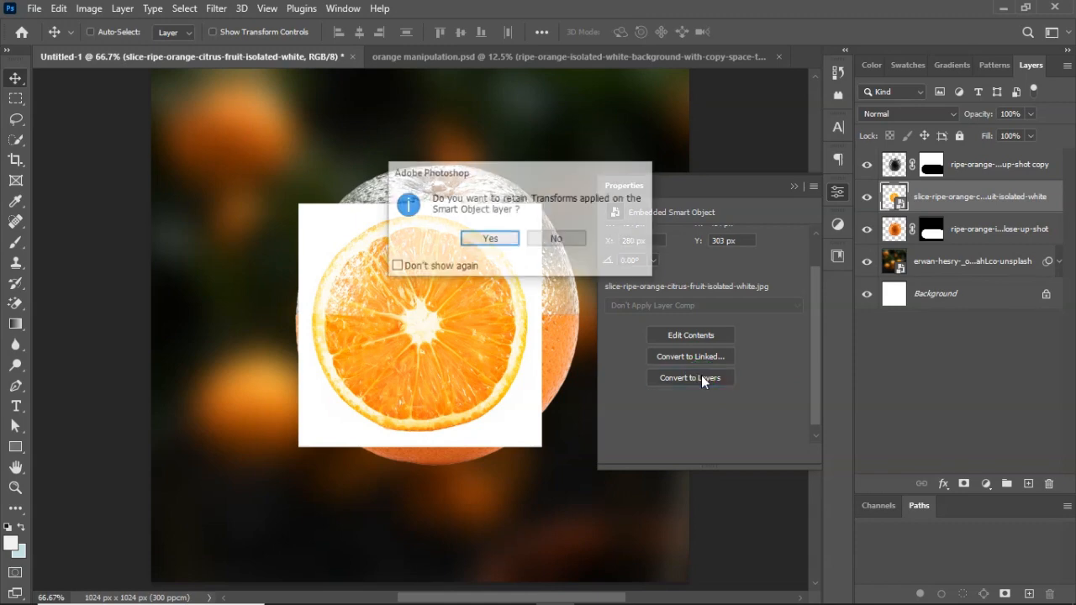
click(490, 238)
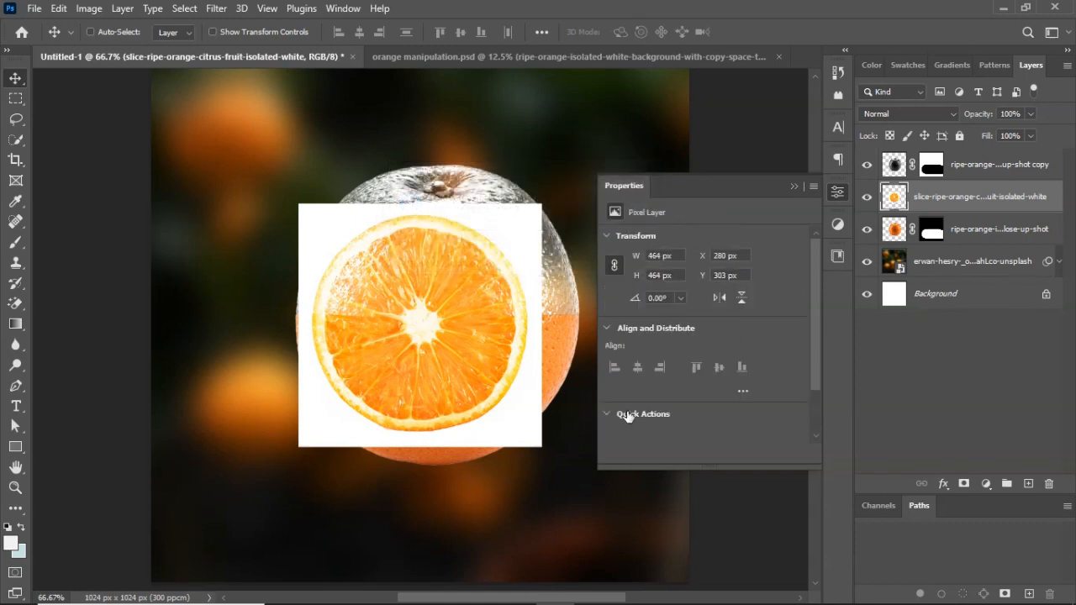
Remove the slice layer's white background and apply the resulting layer mask.
scroll(647, 374, down, 2)
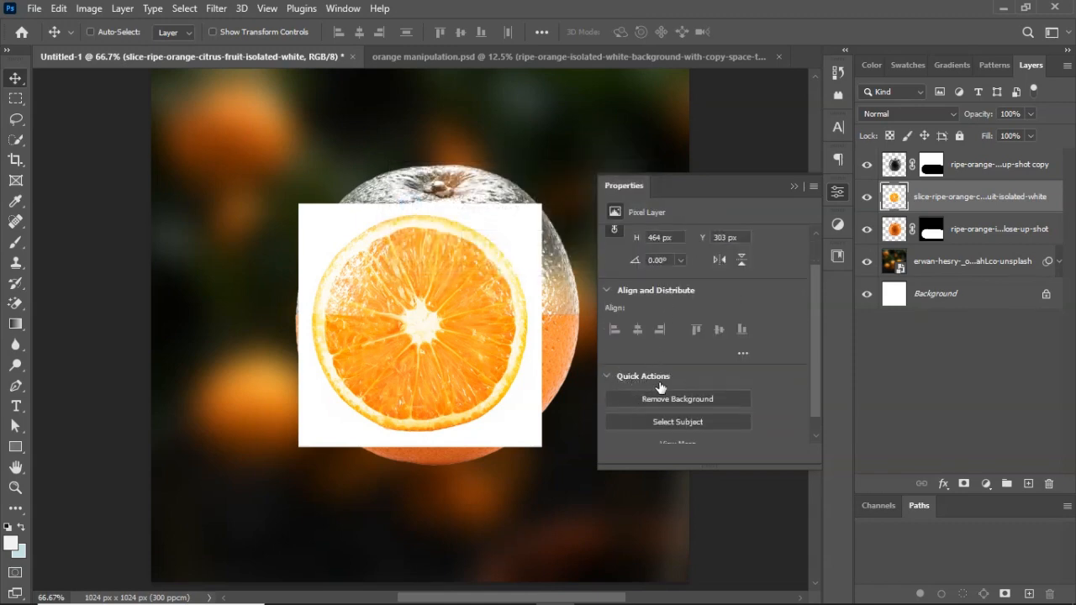
click(675, 401)
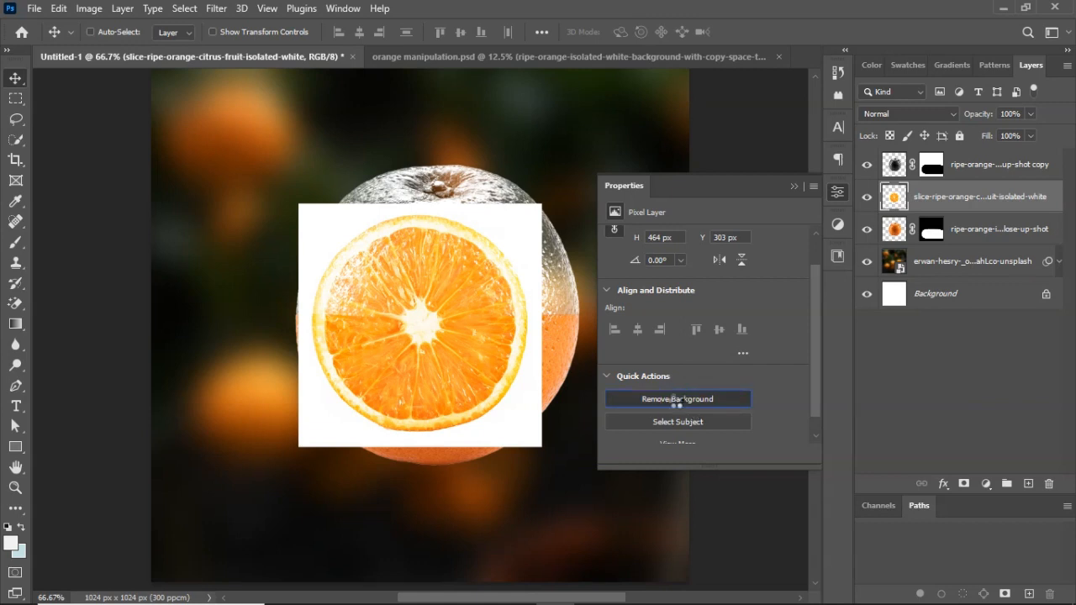
click(793, 189)
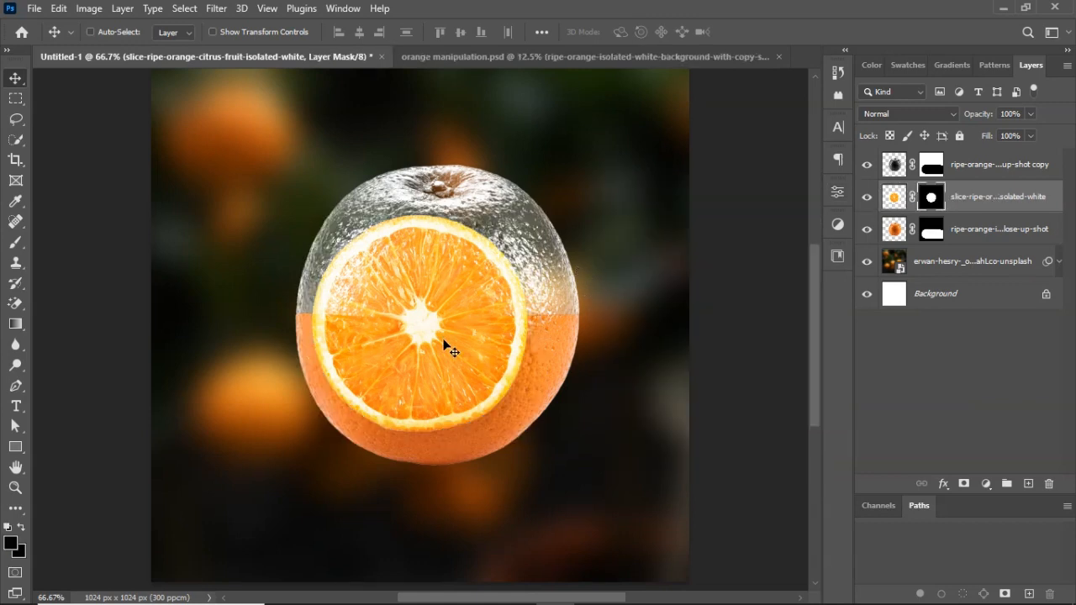
right_click(931, 201)
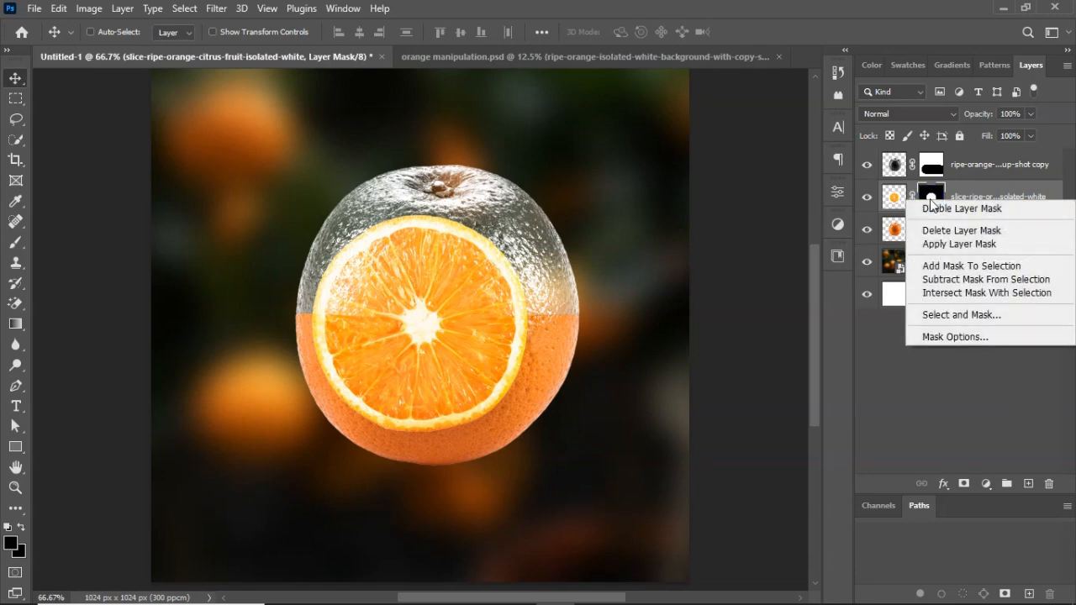
click(944, 244)
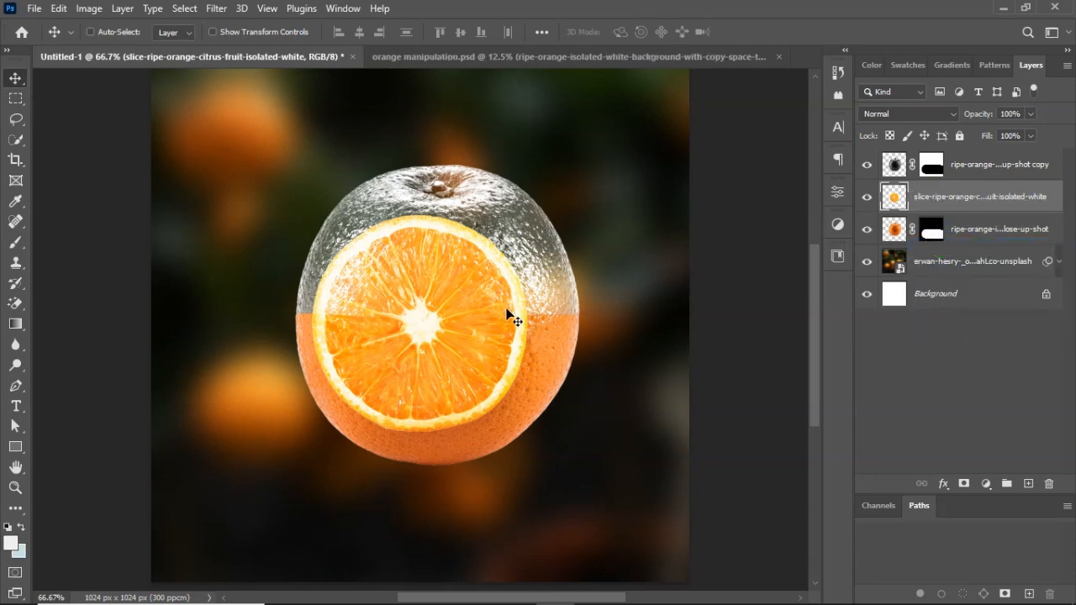
Stretch the slice to the orange's full width, about 131%, reduce its height to 88.43% and move it up over the cut line.
key(ctrl+t)
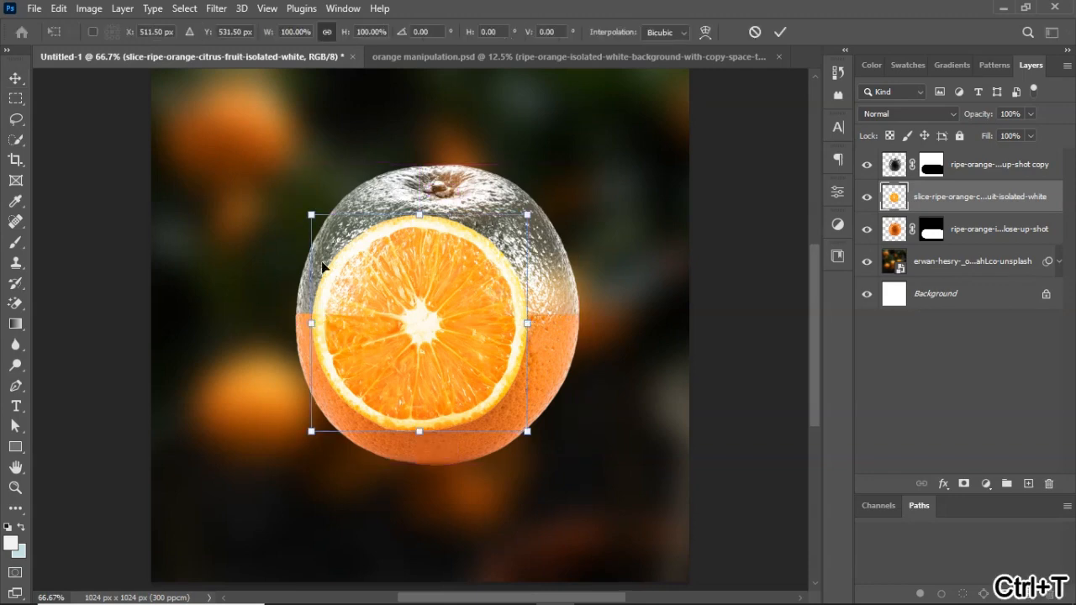
drag(529, 325, 579, 325)
drag(316, 326, 295, 325)
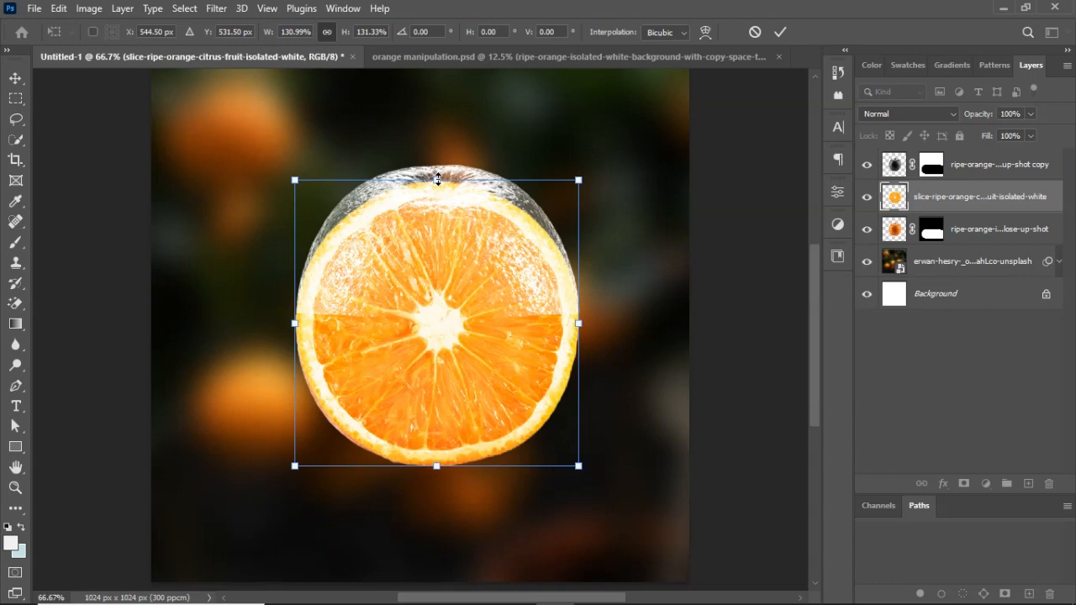
drag(437, 179, 437, 273)
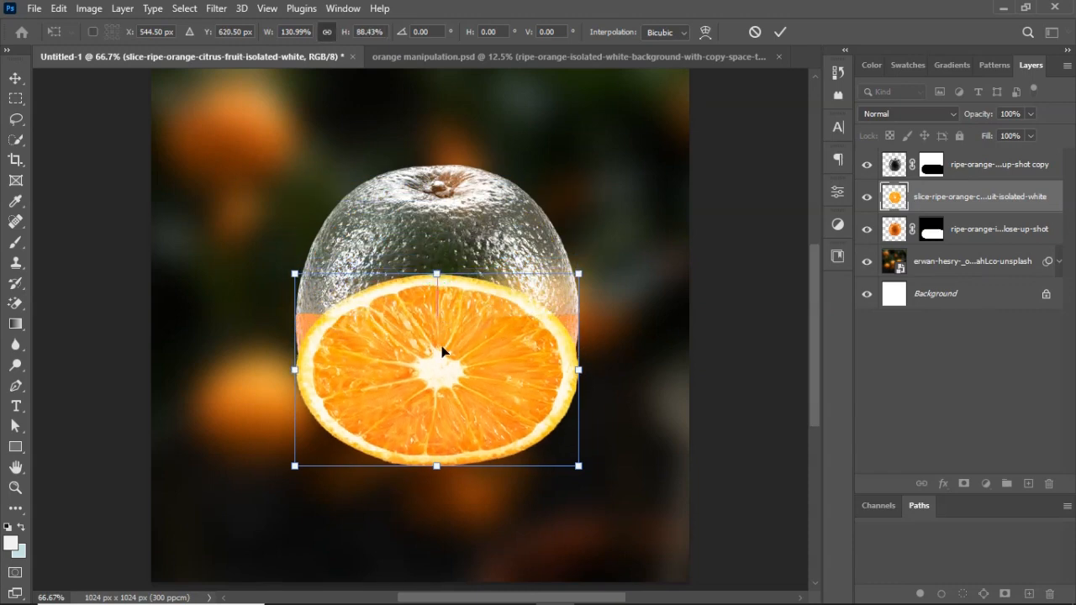
drag(442, 351, 440, 275)
Flatten the slice to about 9.4% height so it forms a thin cut surface at the orange's middle, and apply the transform.
key(ctrl+plus)
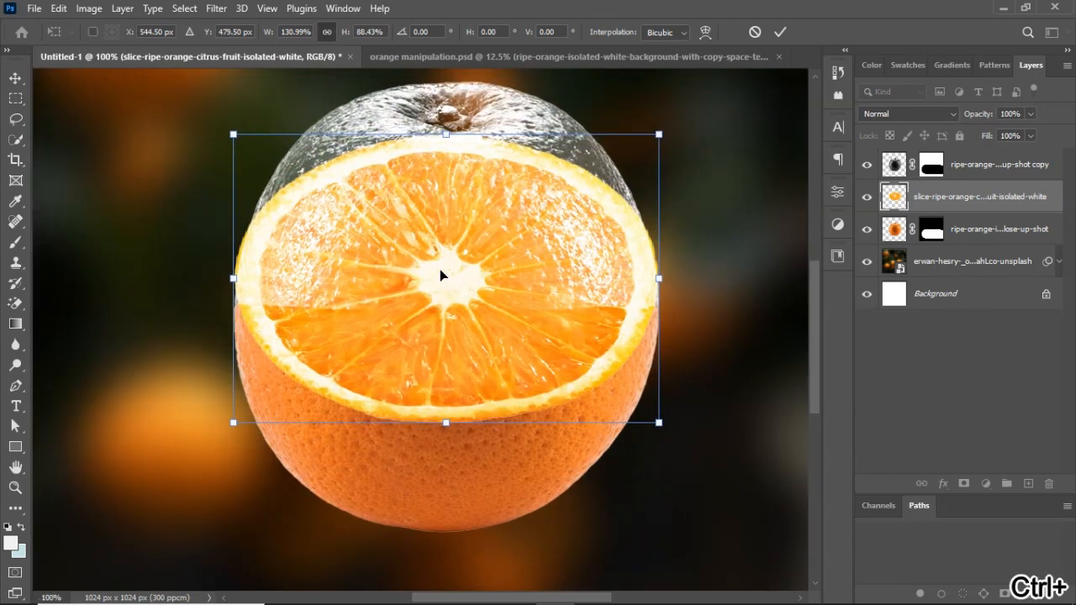
drag(446, 133, 445, 245)
drag(446, 424, 432, 327)
drag(445, 244, 450, 319)
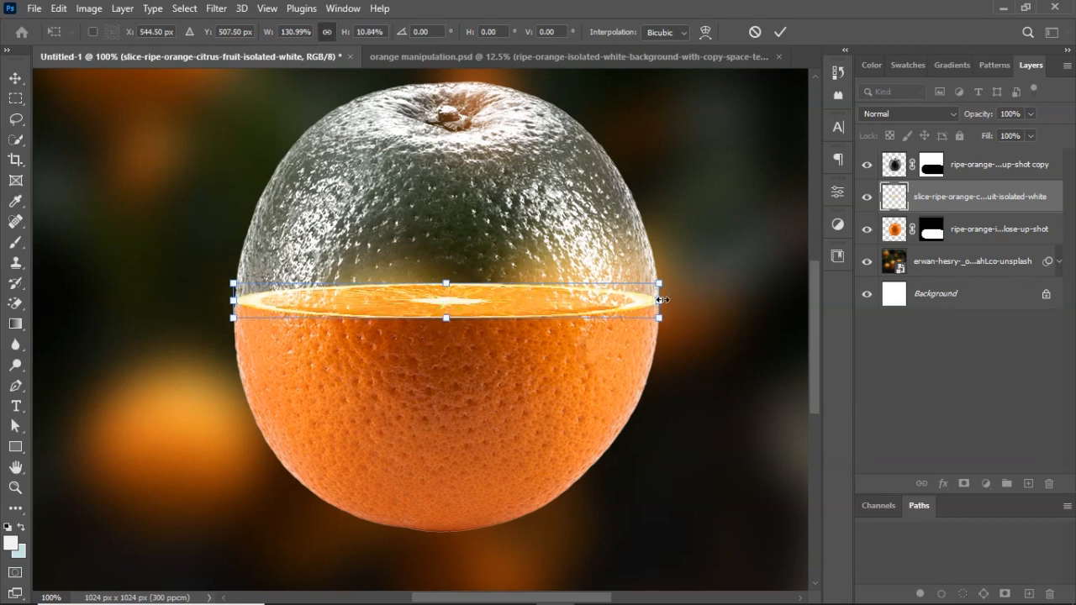
drag(661, 300, 664, 299)
drag(234, 300, 233, 301)
drag(446, 283, 444, 289)
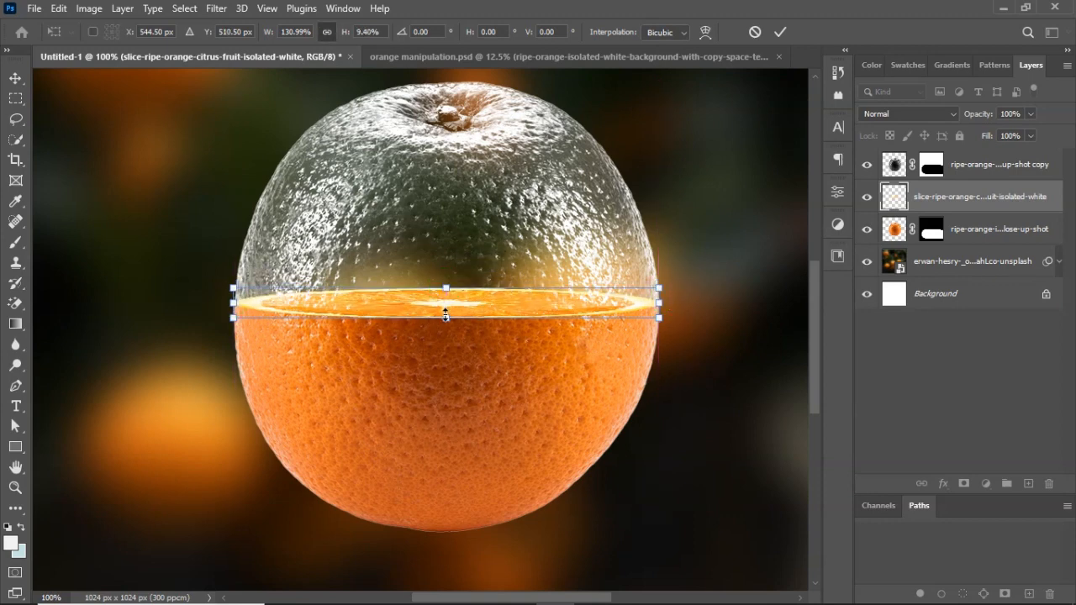
click(781, 32)
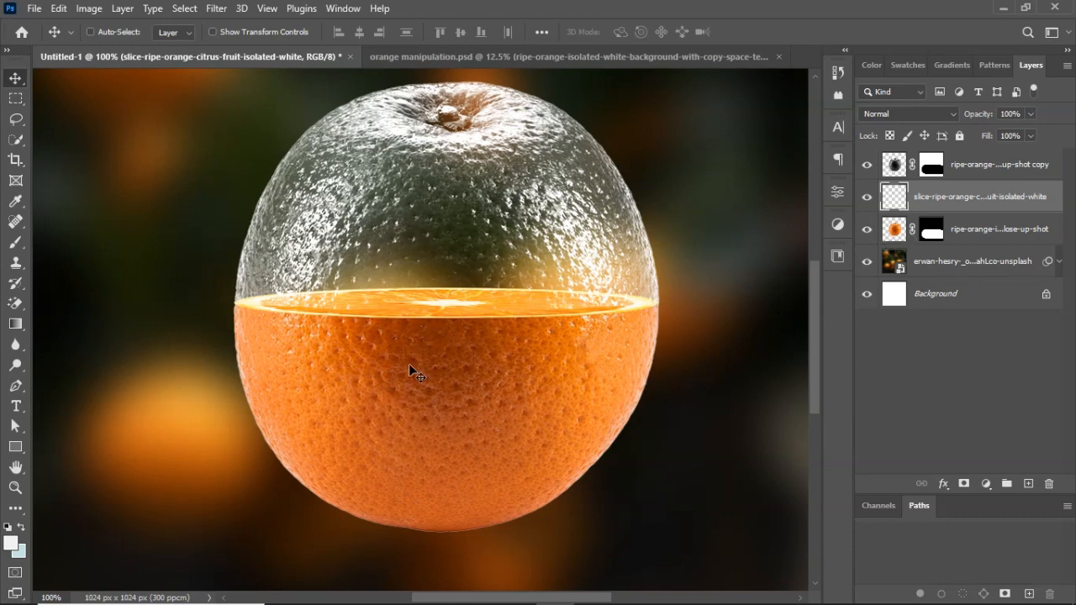
Target the coloured orange's layer mask with the Brush tool, using foreground colour ffffff and a 200 px brush size.
click(931, 234)
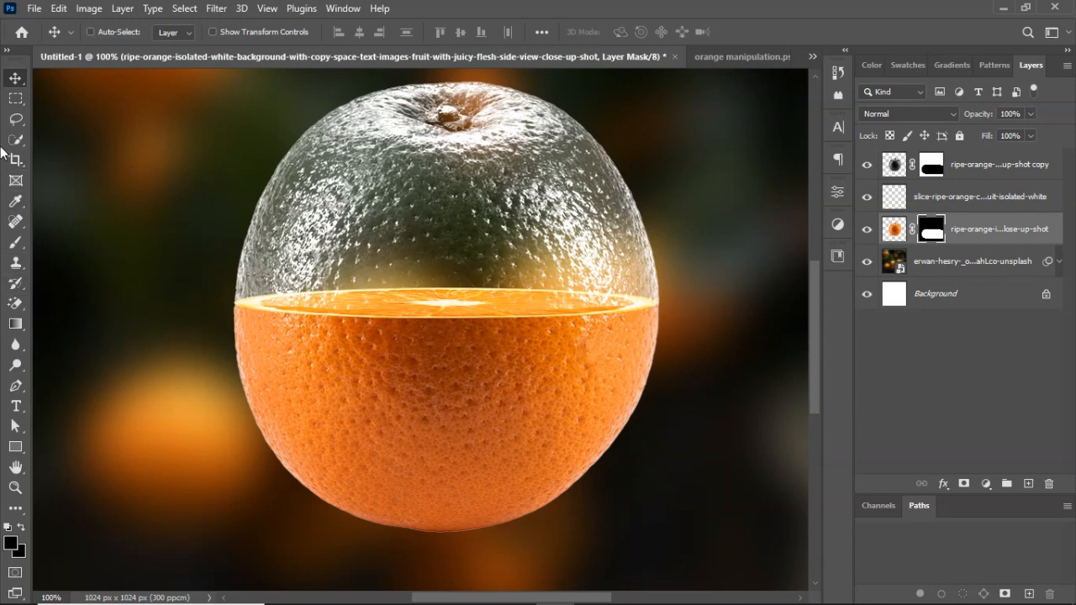
key(b)
click(11, 545)
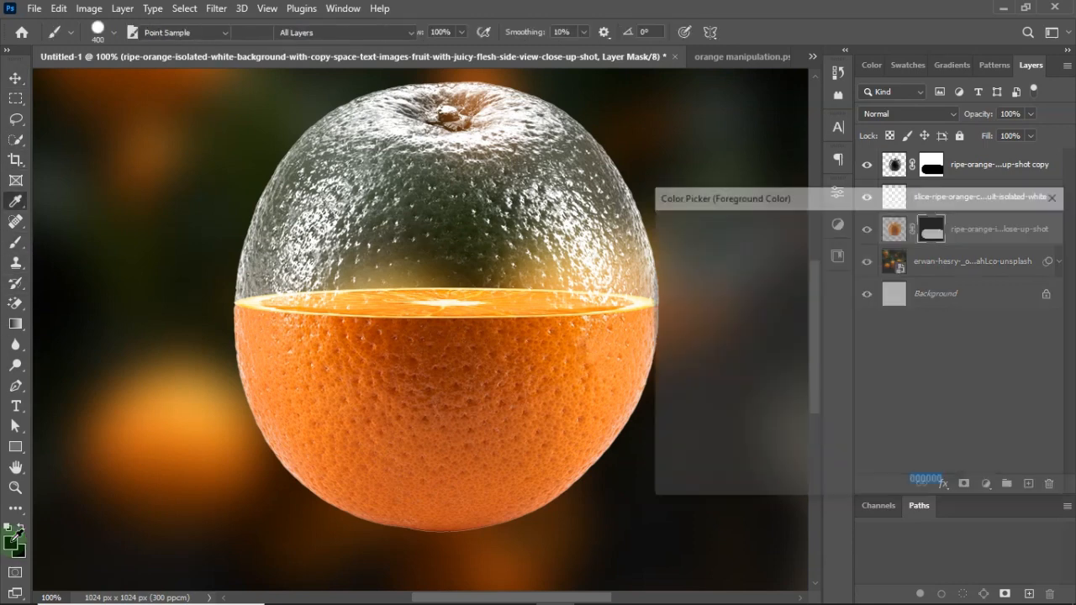
drag(702, 267, 660, 234)
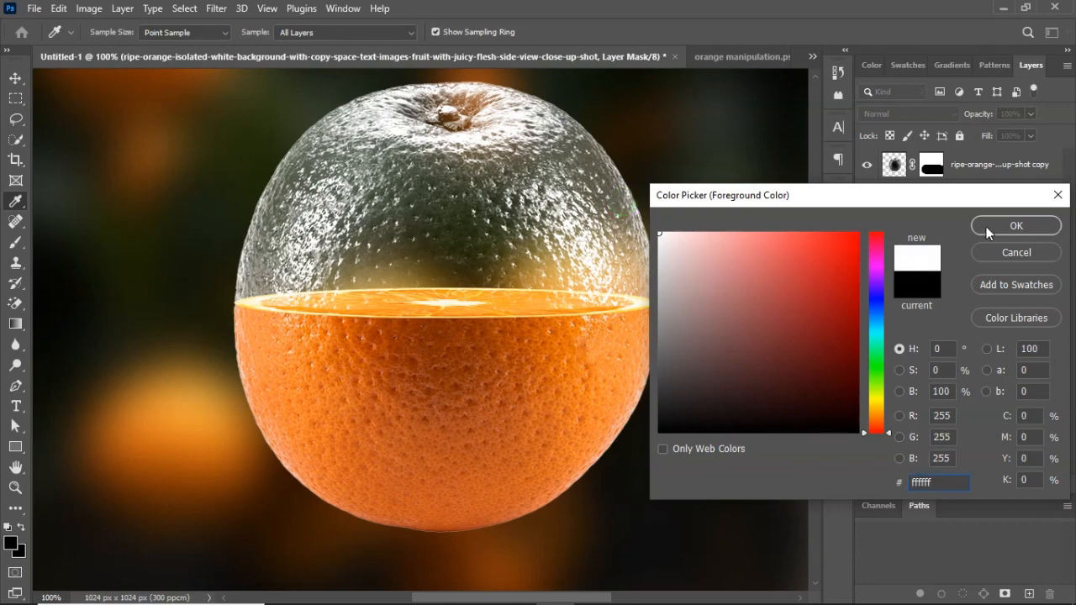
click(987, 226)
scroll(353, 395, down, 2)
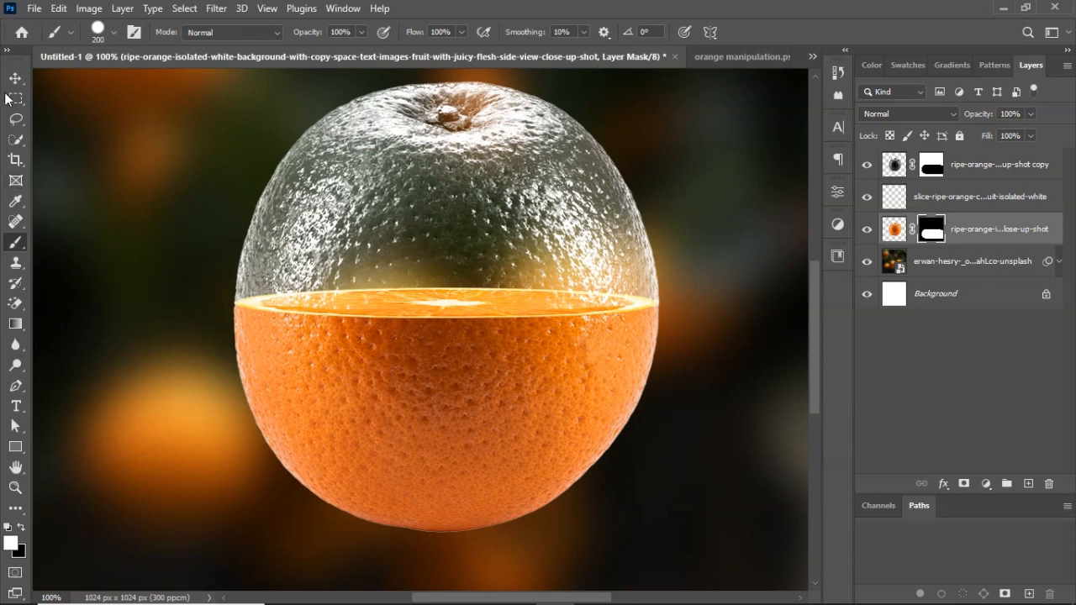
Group the grey orange copy, the slice and the coloured orange layers.
click(15, 77)
key(ctrl+minus)
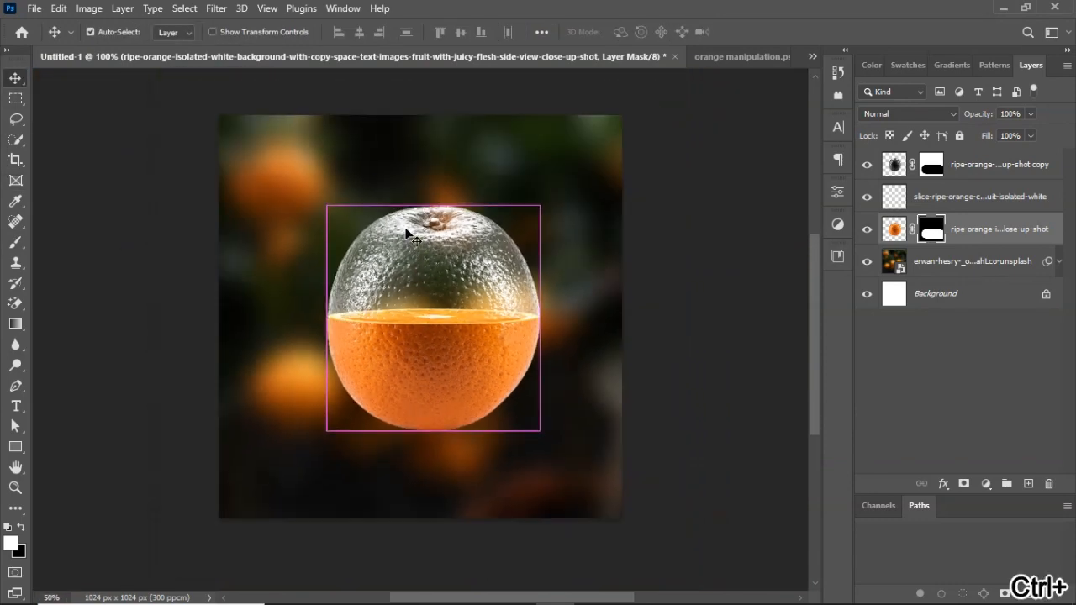
key(ctrl+minus)
key(ctrl+plus)
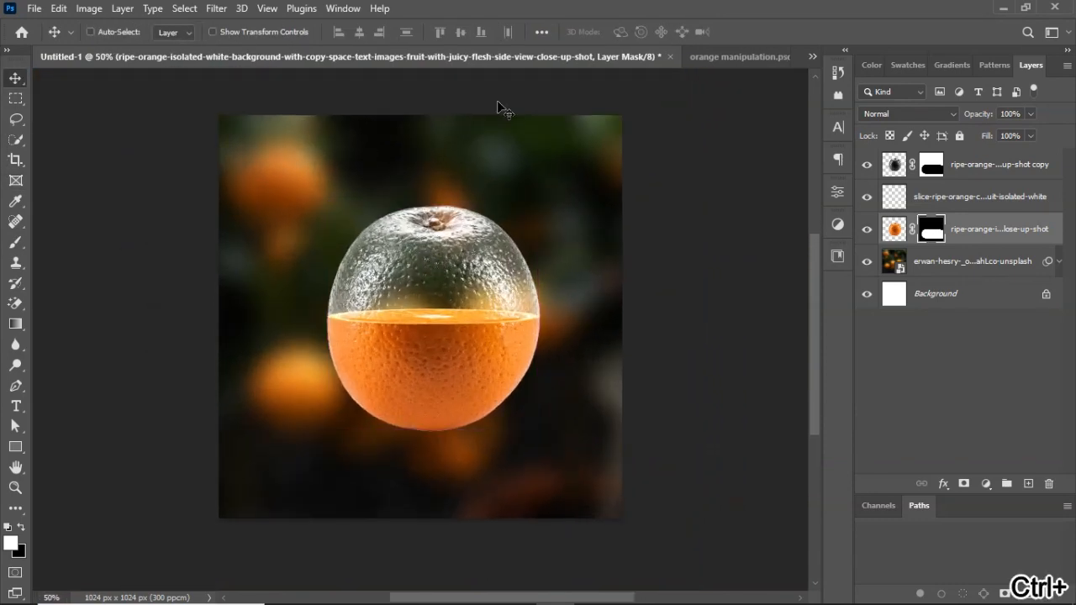
key(ctrl+g)
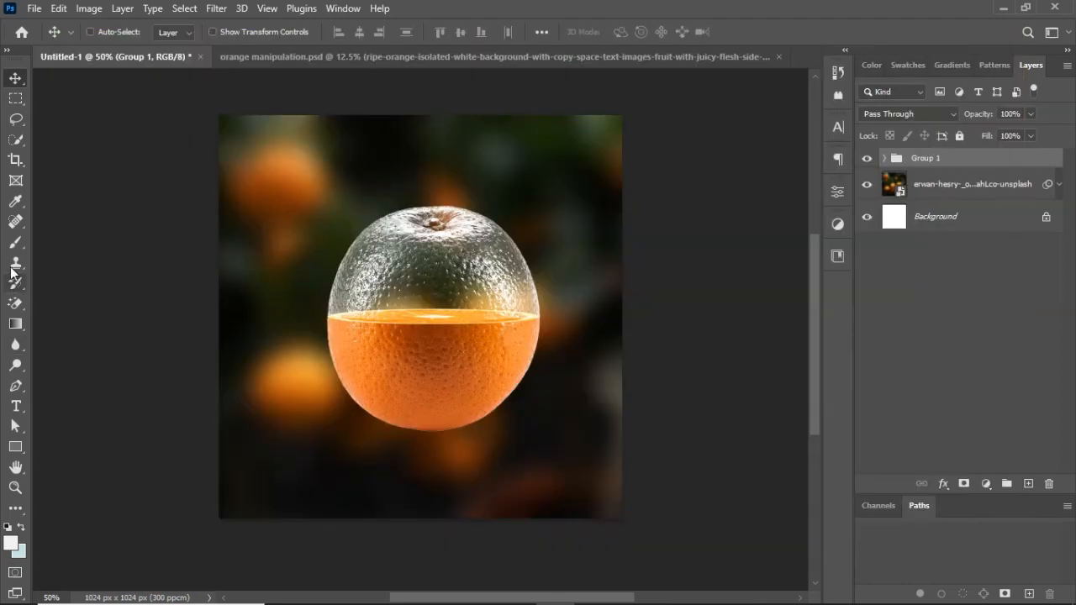
Browse the Brush tool's presets for the Water Splash brush set.
click(16, 244)
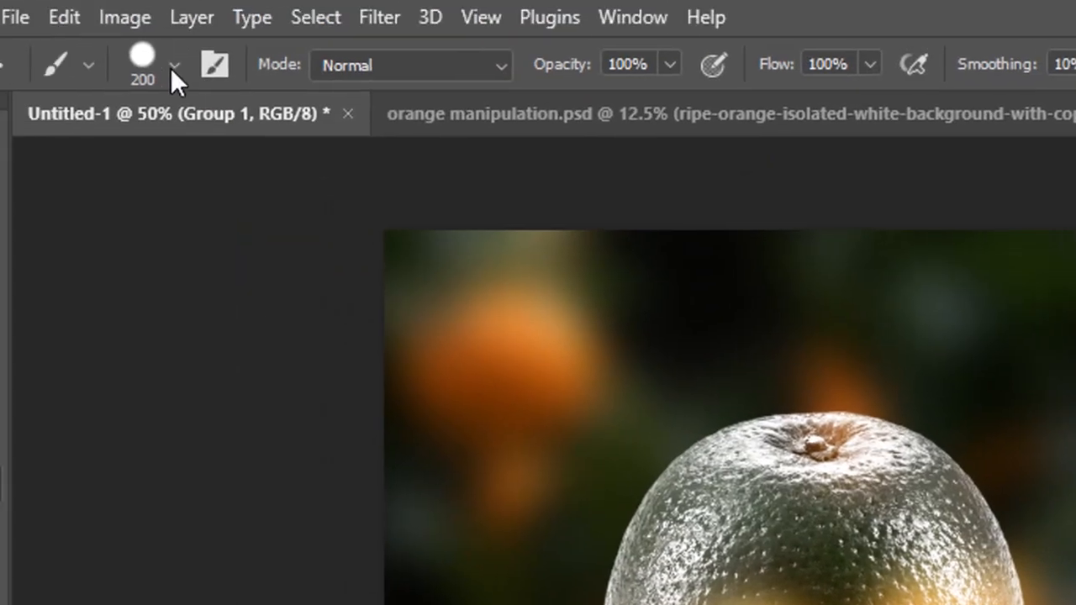
click(113, 33)
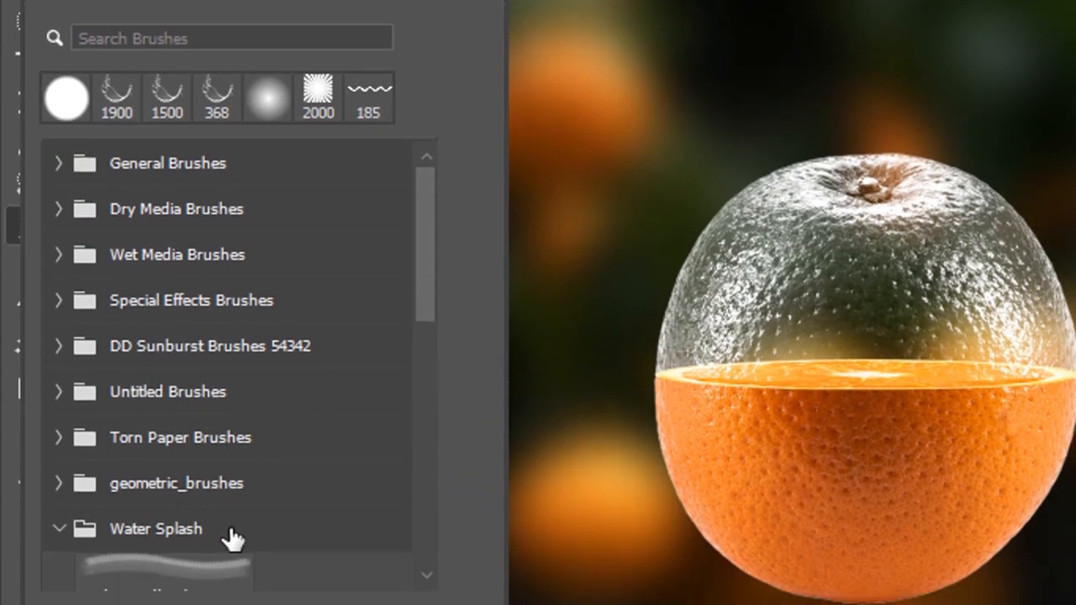
scroll(216, 507, down, 2)
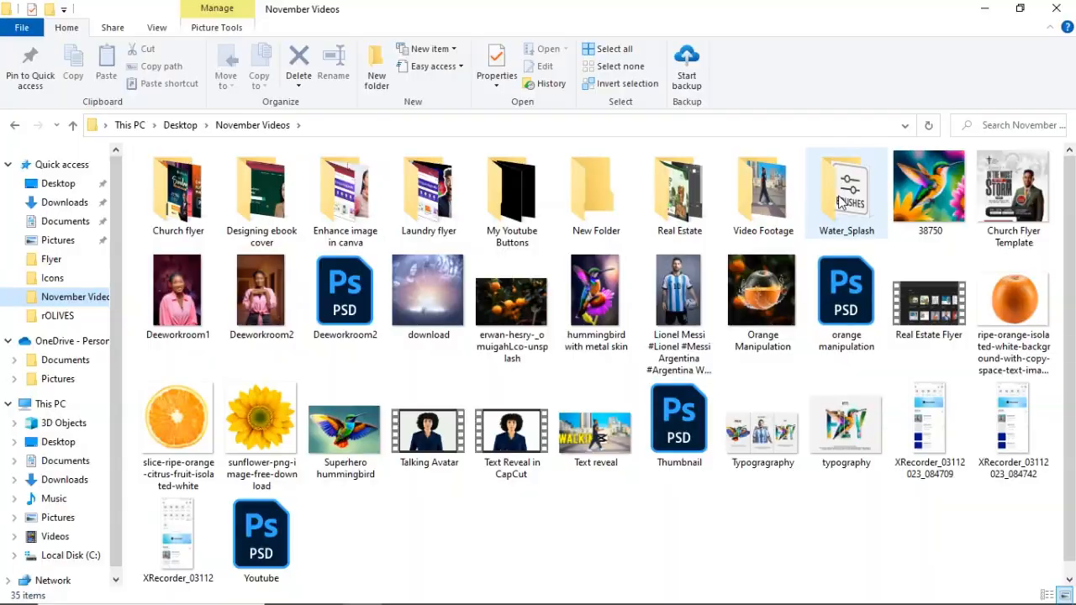
Switch to File Explorer and open the Water_Splash folder inside November Videos.
click(847, 210)
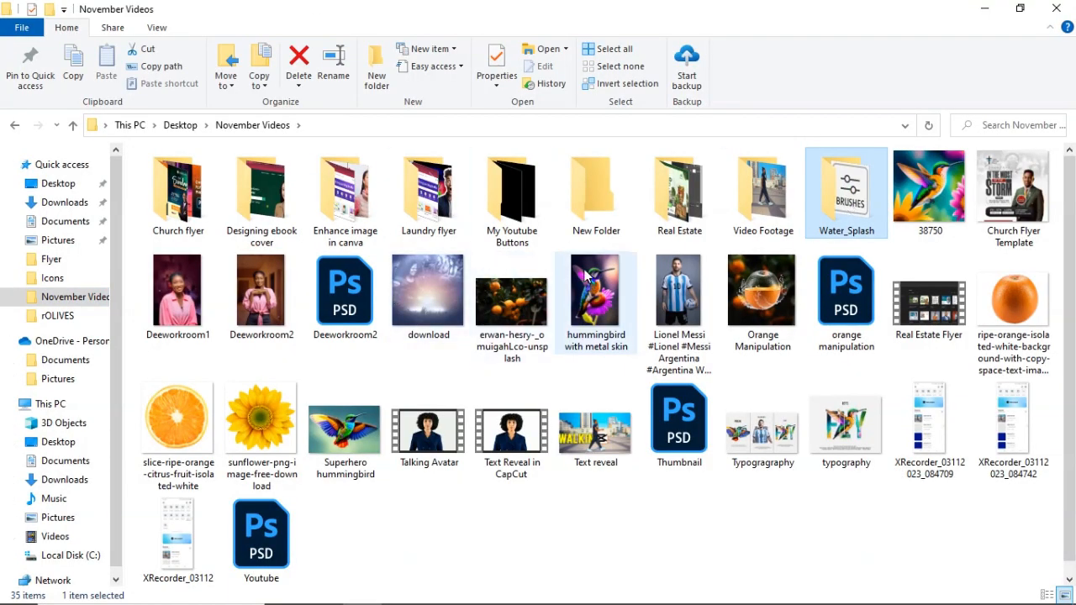
right_click(839, 220)
mouse_move(868, 288)
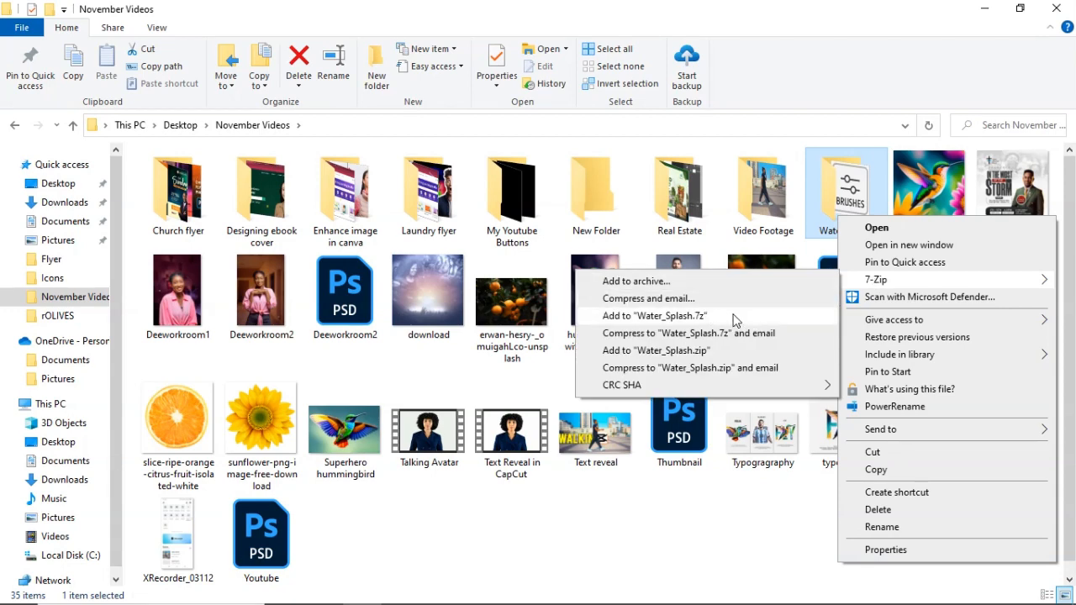
click(845, 195)
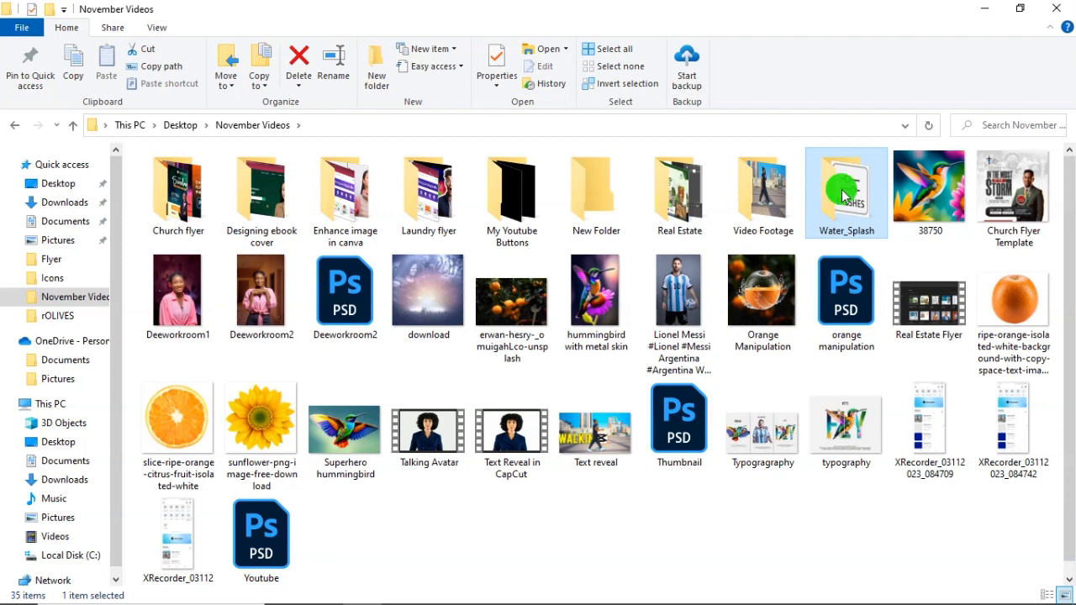
double_click(845, 196)
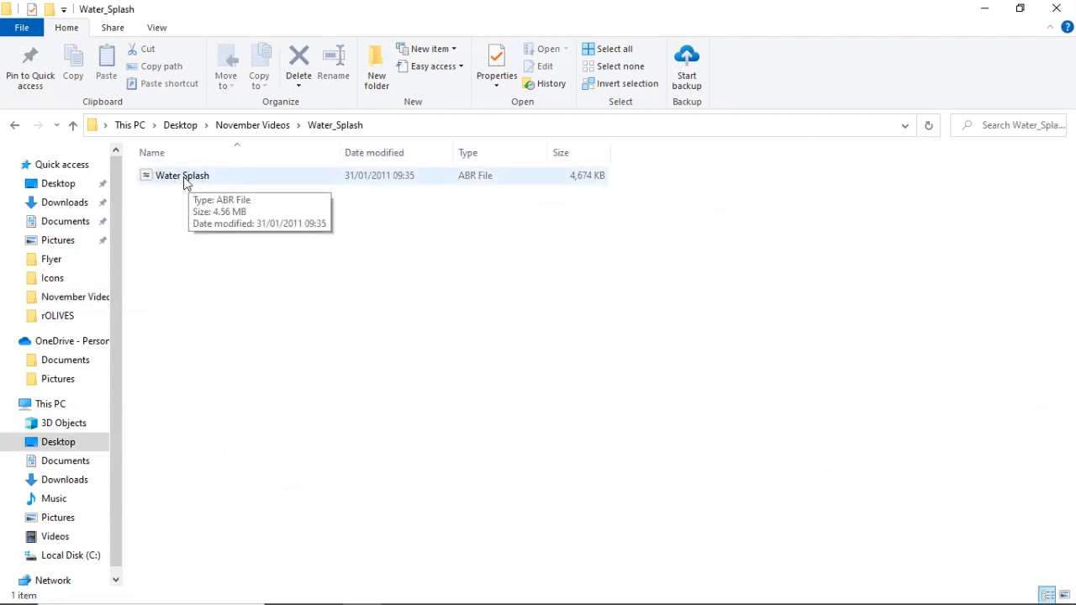
Copy the Water Splash ABR file and switch back to Photoshop.
right_click(190, 178)
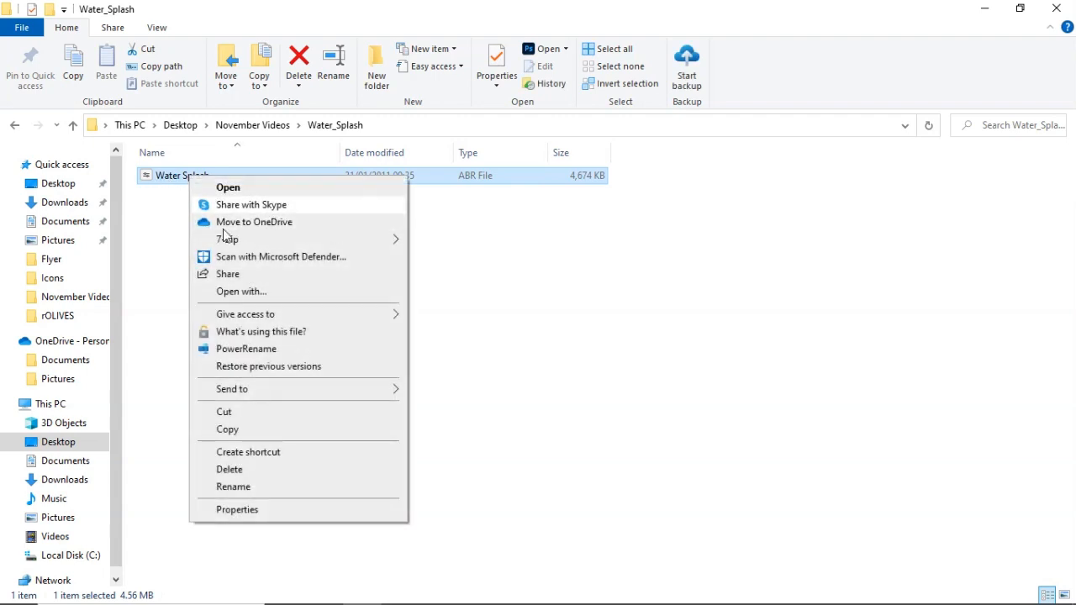
click(232, 429)
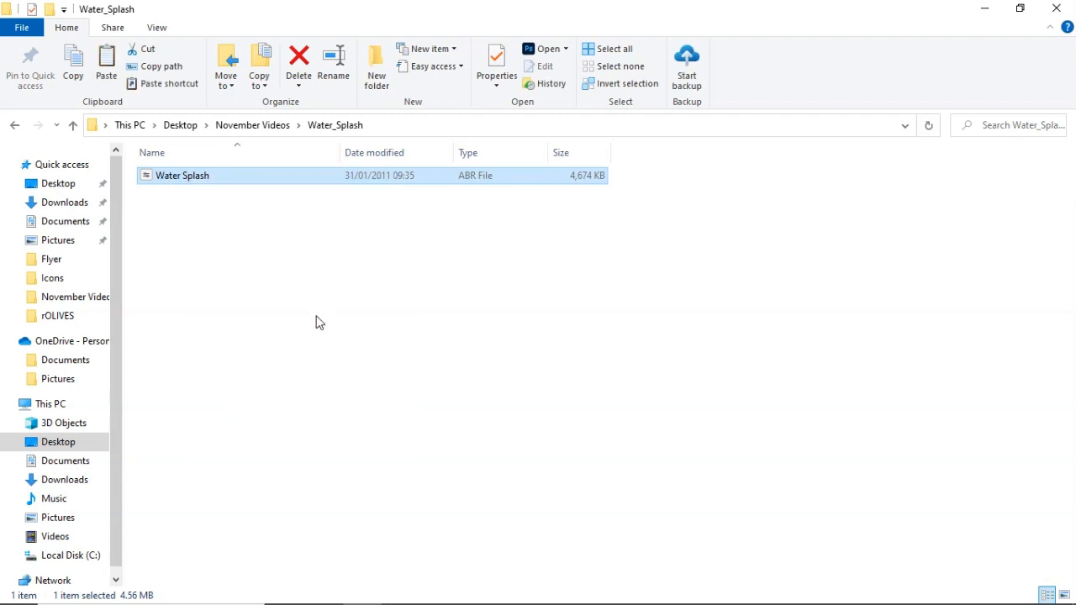
click(555, 590)
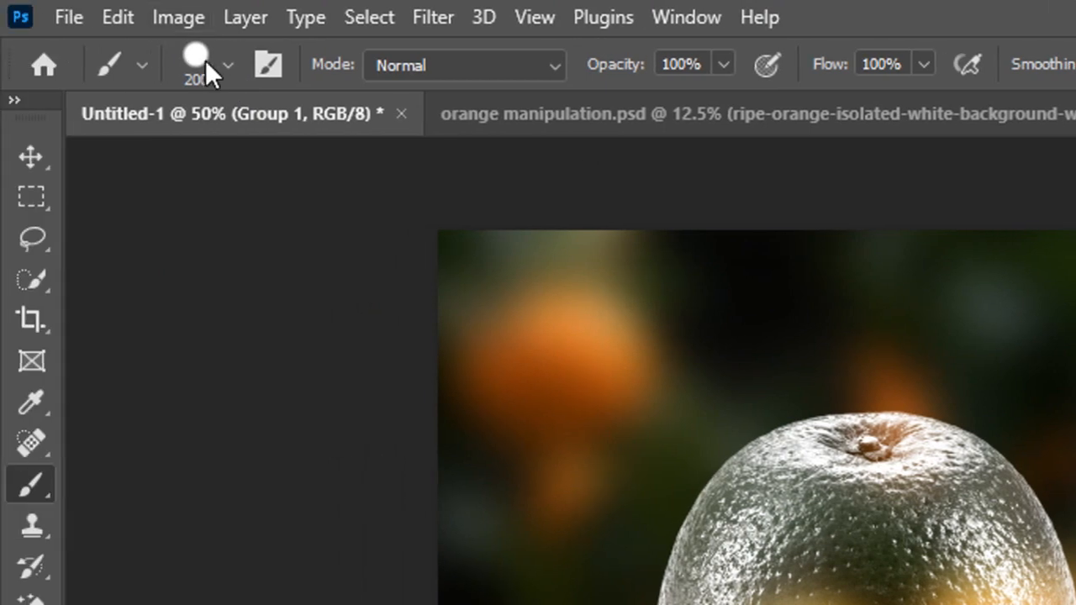
click(220, 68)
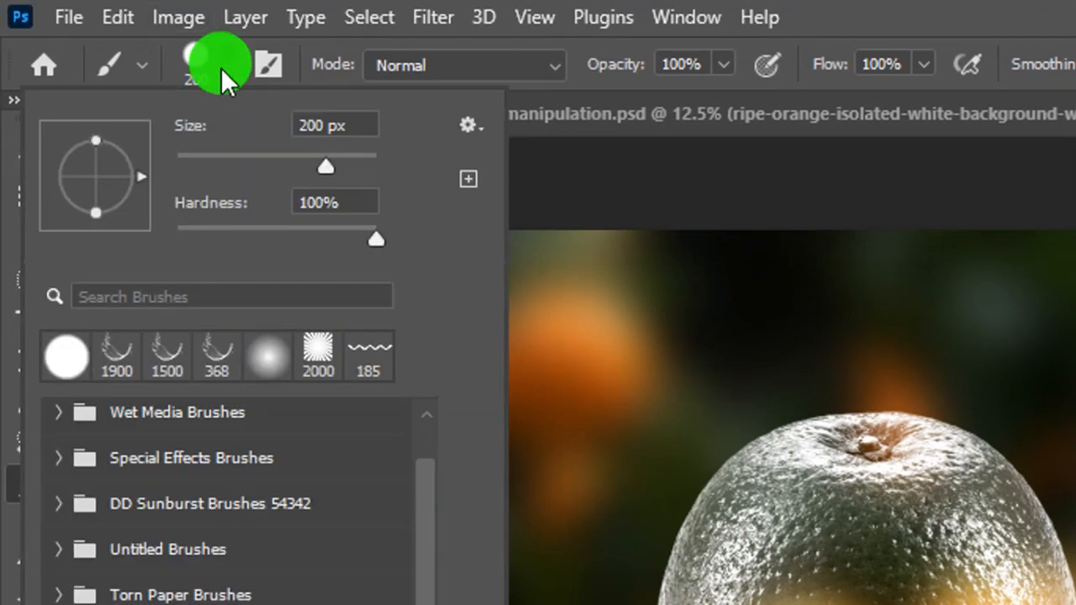
click(471, 127)
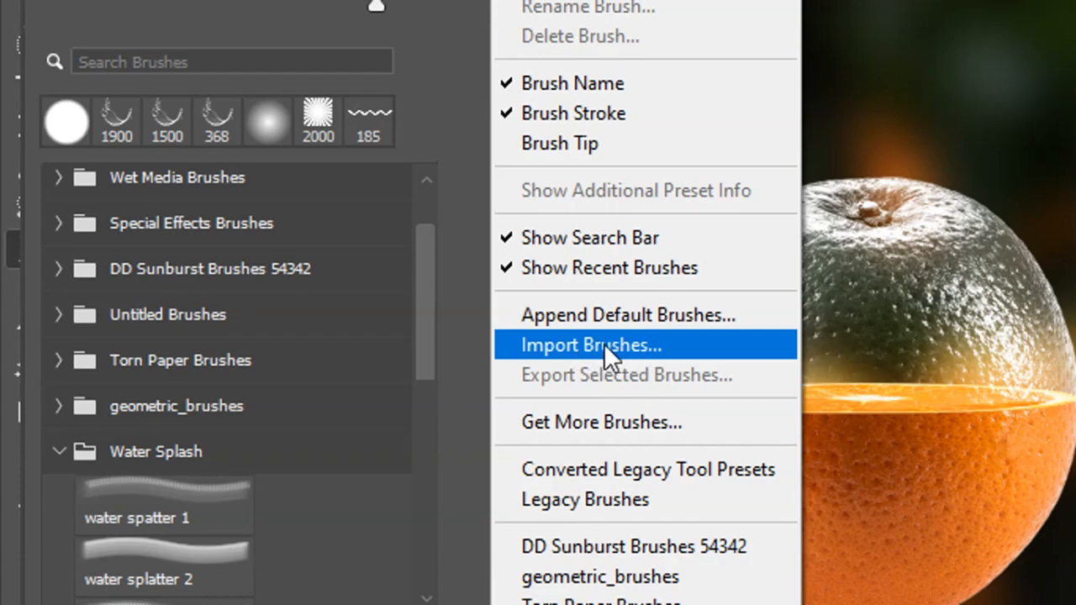
click(603, 343)
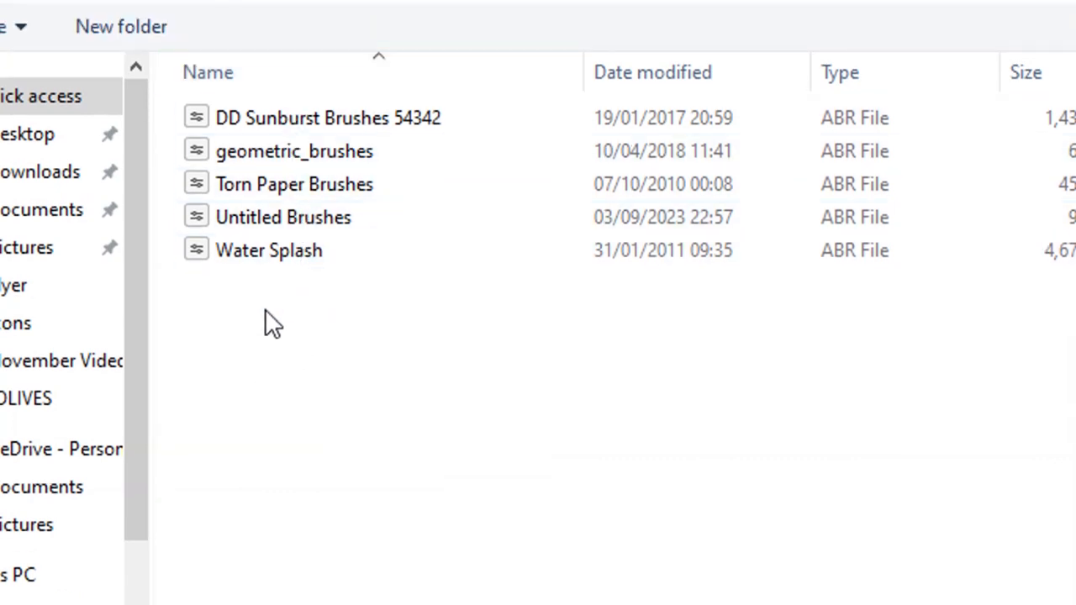
right_click(265, 312)
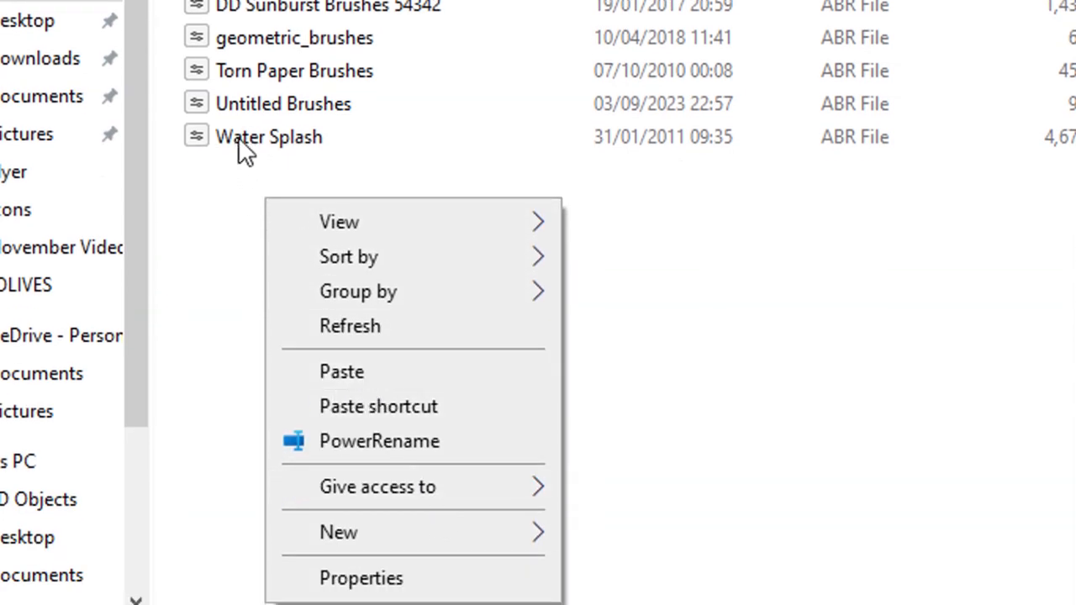
click(664, 310)
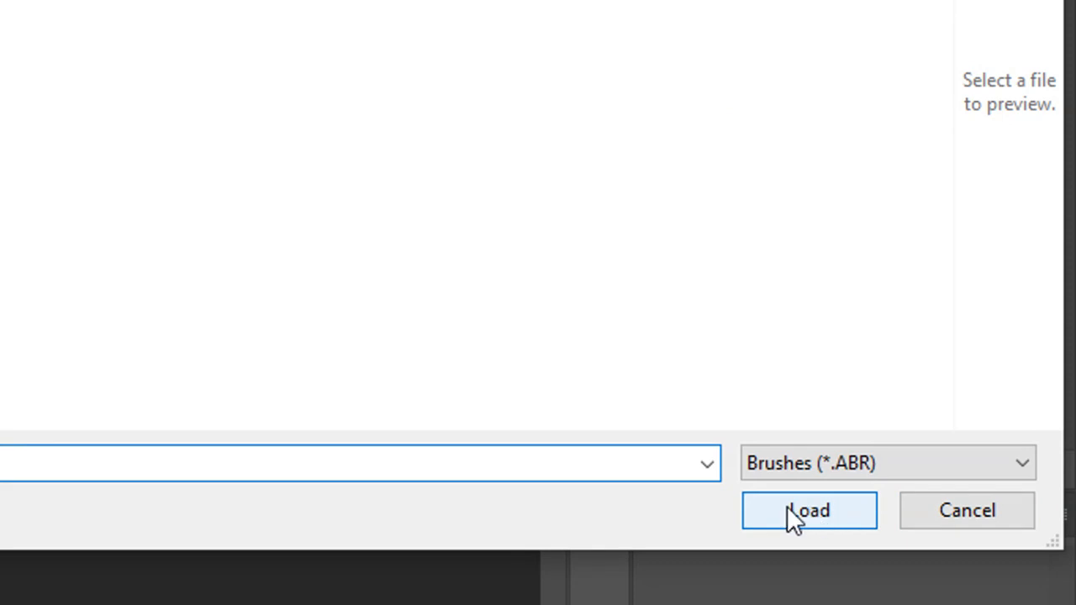
click(932, 508)
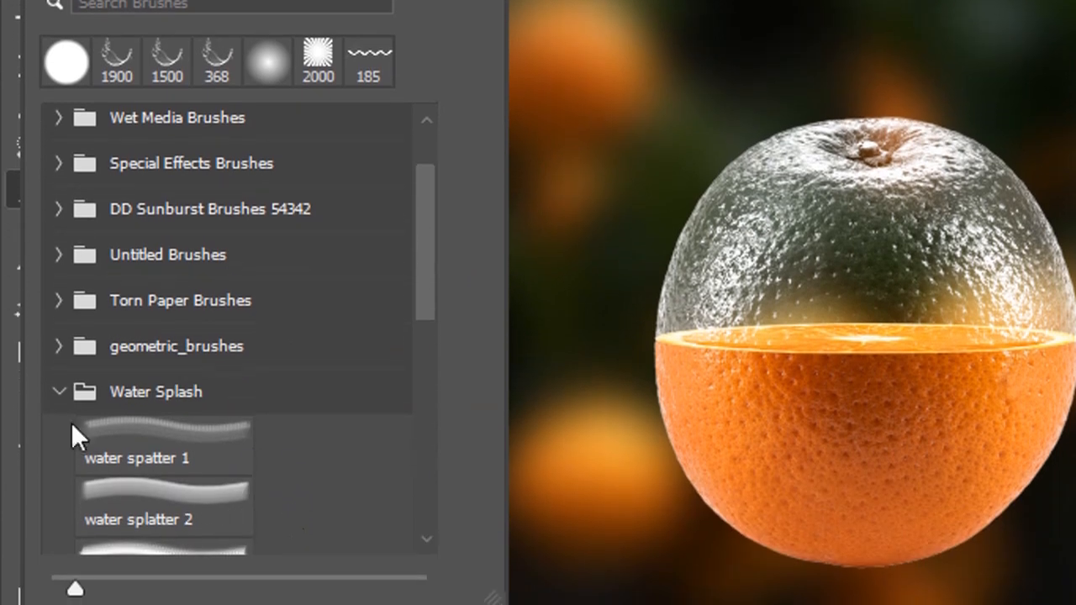
Choose the istockphoto_103798... brush from the Water Splash set and add a new empty layer above Group 1.
click(64, 392)
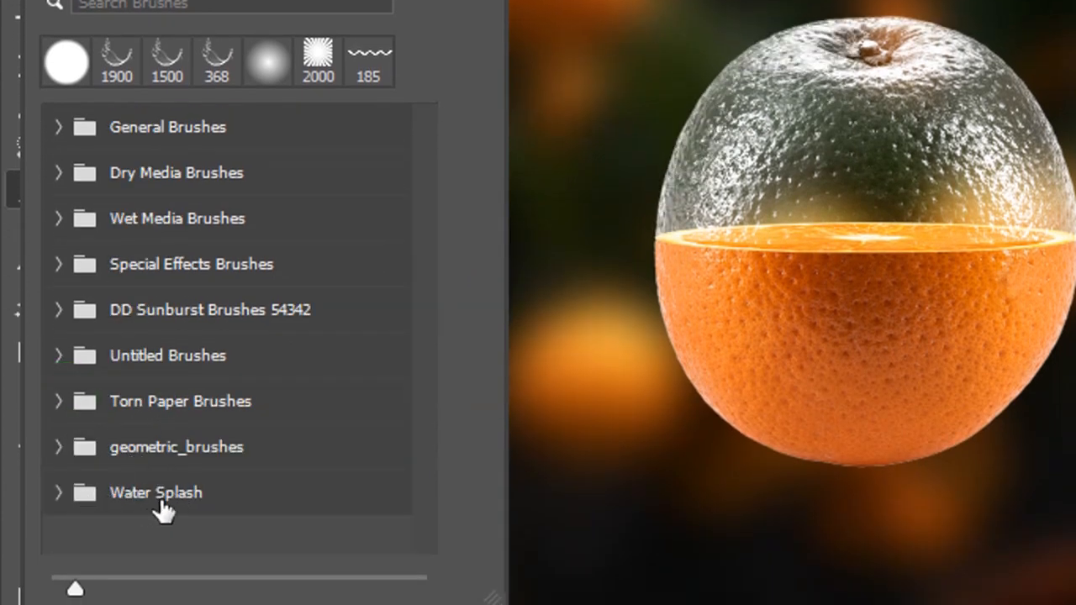
click(67, 494)
scroll(173, 438, down, 10)
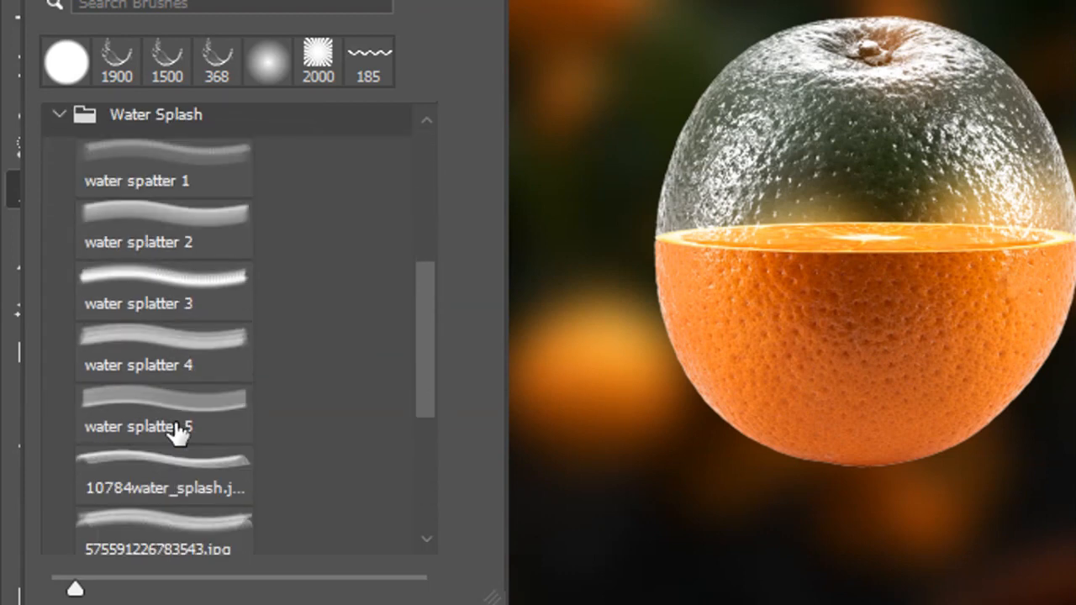
scroll(179, 430, down, 2)
click(174, 465)
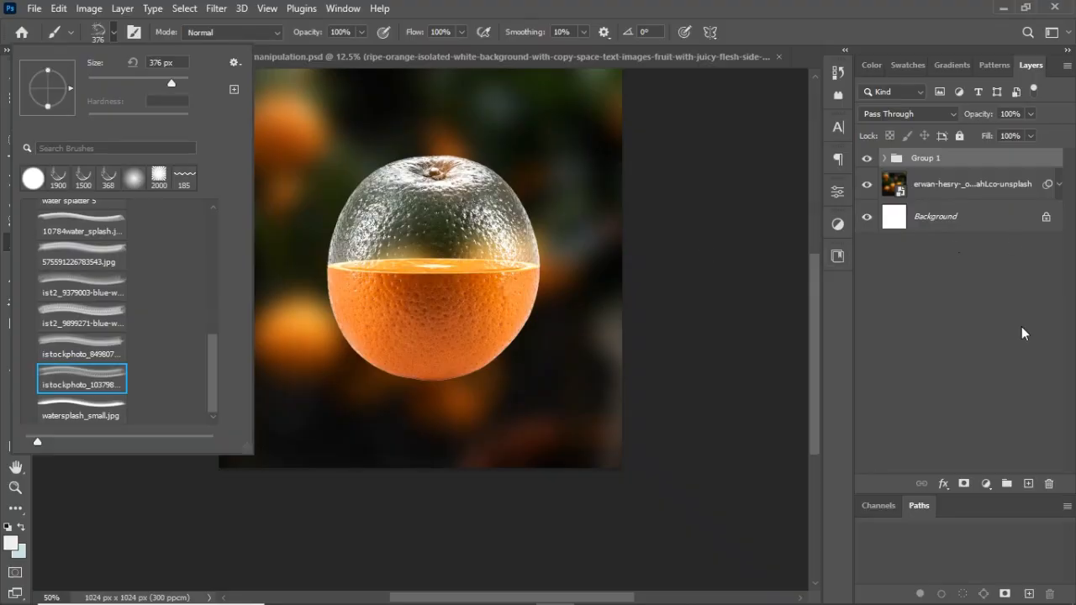
click(1025, 484)
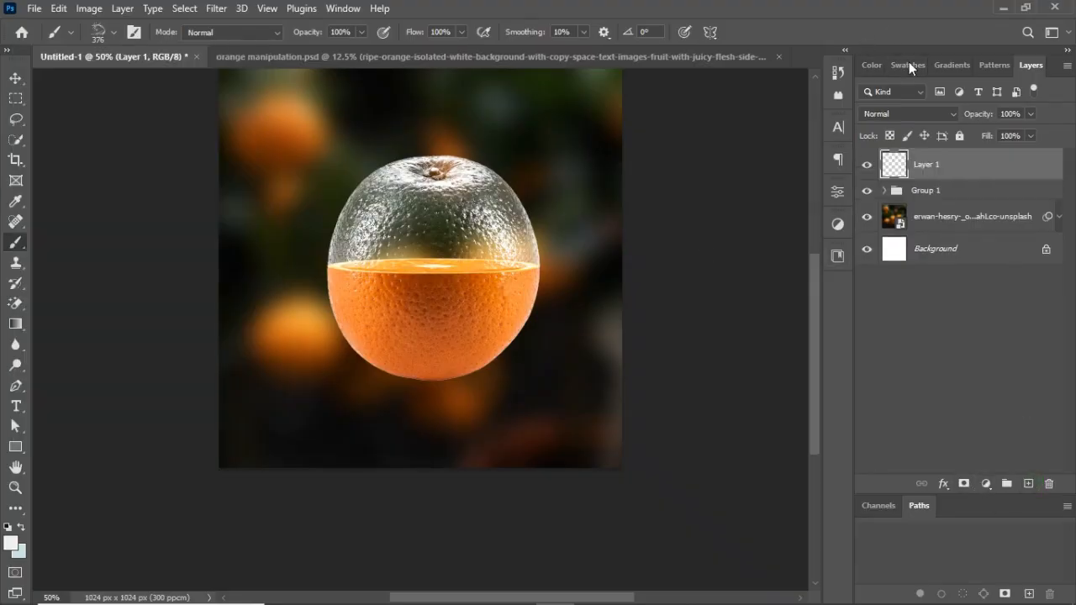
Switch the brush to the ist2_9379003-blue-w... water splash preset at 368 px.
click(103, 33)
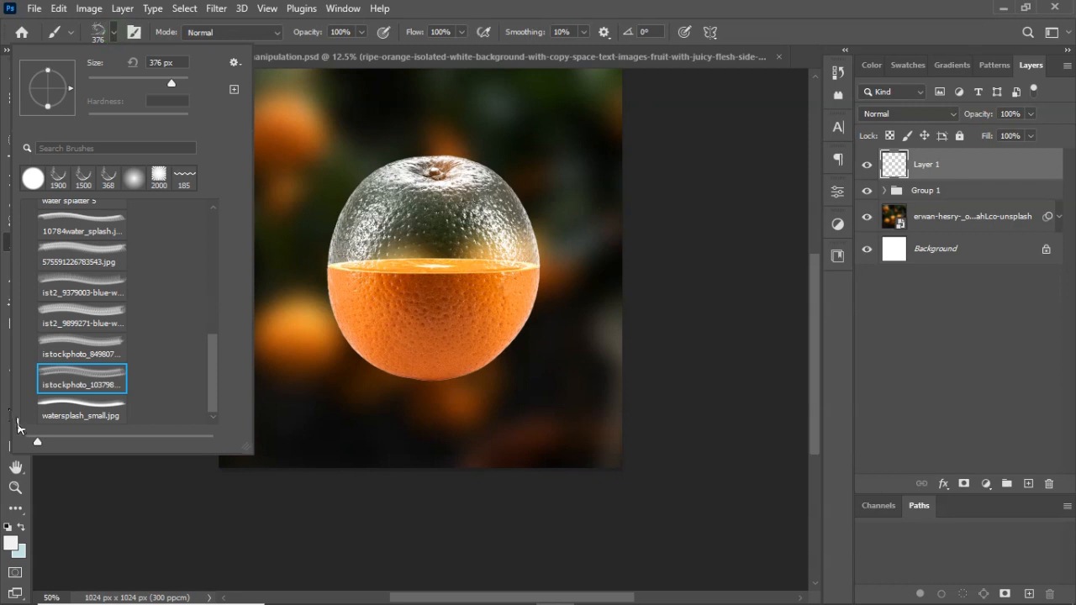
click(80, 351)
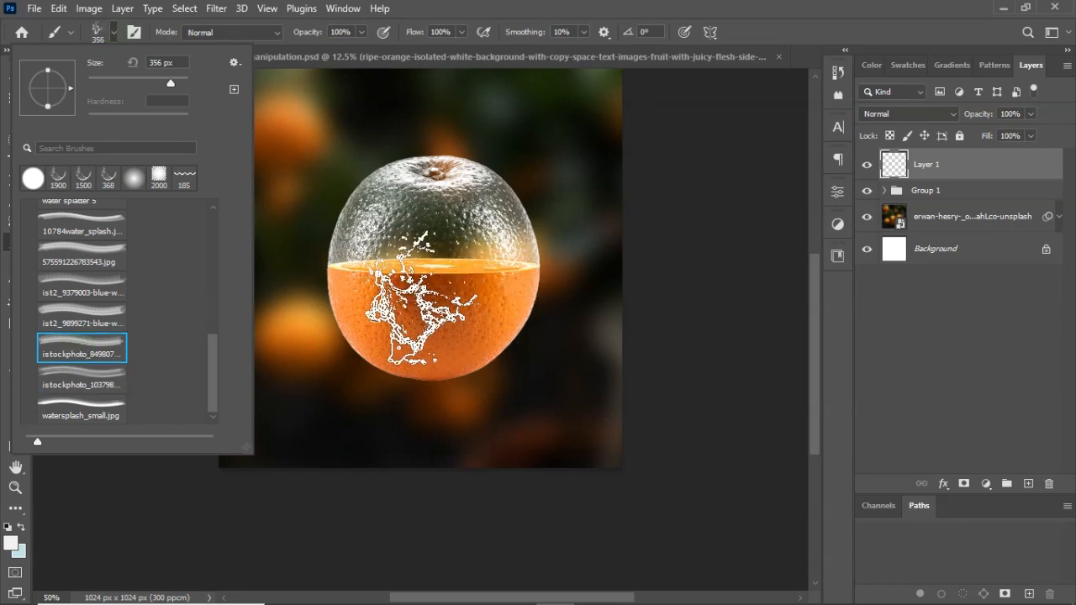
click(85, 298)
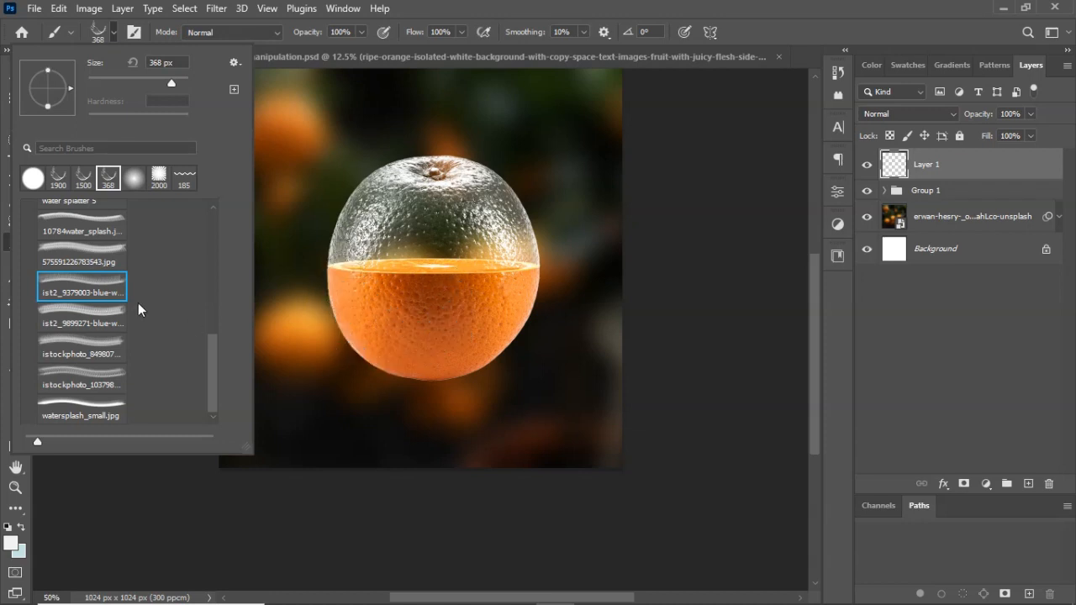
click(84, 285)
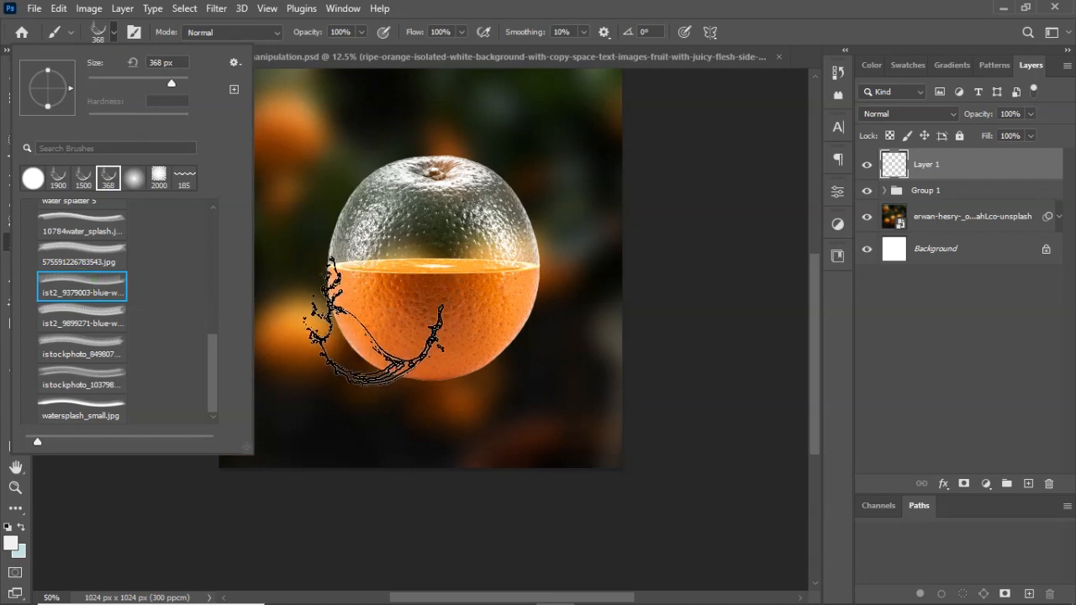
click(113, 34)
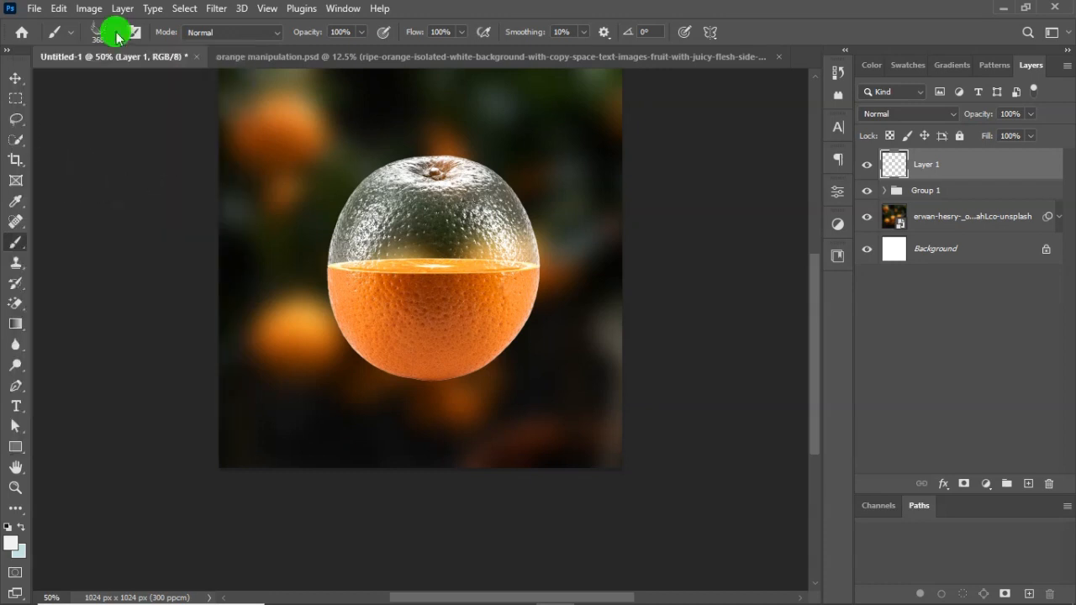
Set the foreground colour to white, ffffff.
click(10, 543)
drag(679, 278, 629, 187)
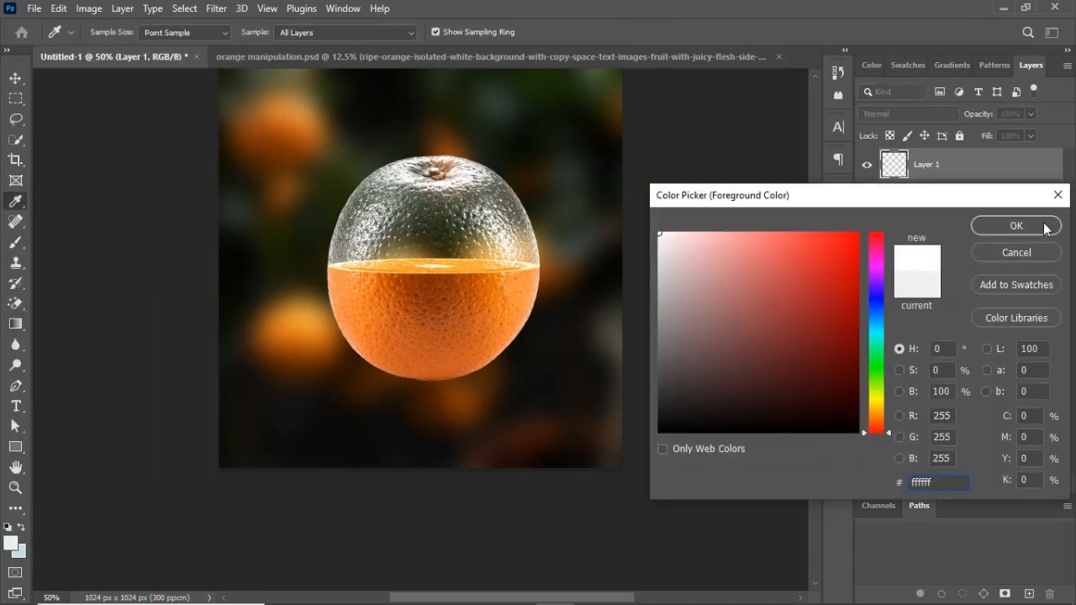
click(1020, 235)
Try stamping several overlapping 368 px splashes over the orange's lower left on Layer 1, and undo them.
key(ctrl+plus)
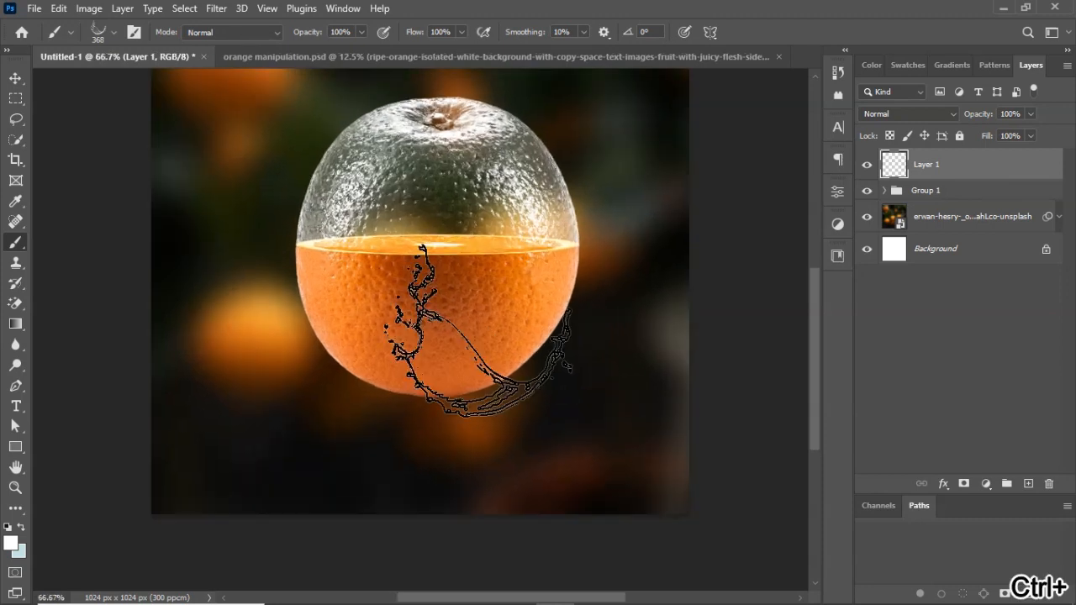
drag(478, 330, 473, 378)
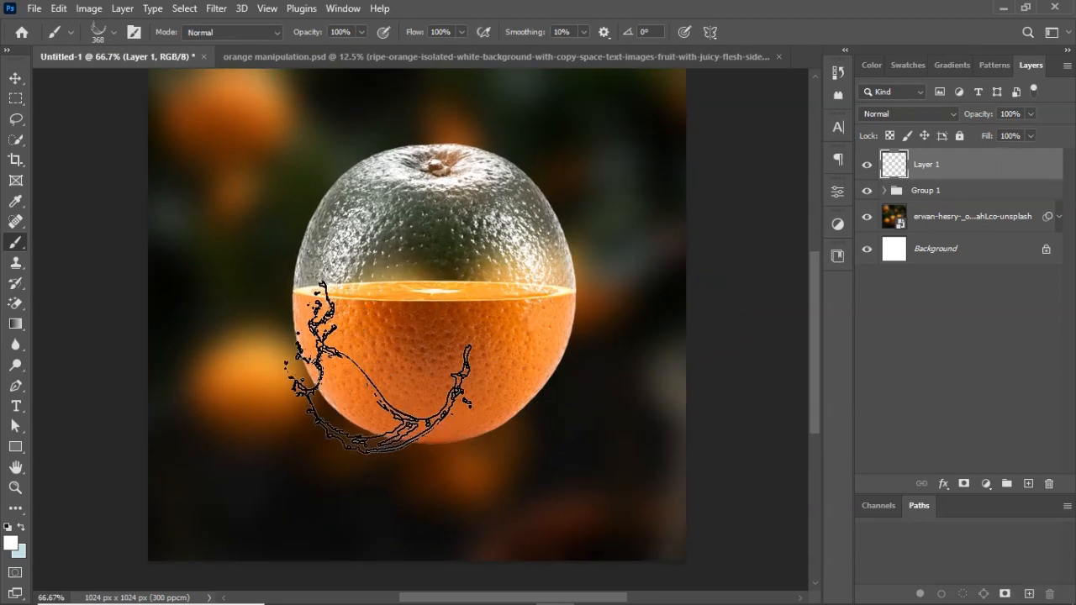
click(377, 367)
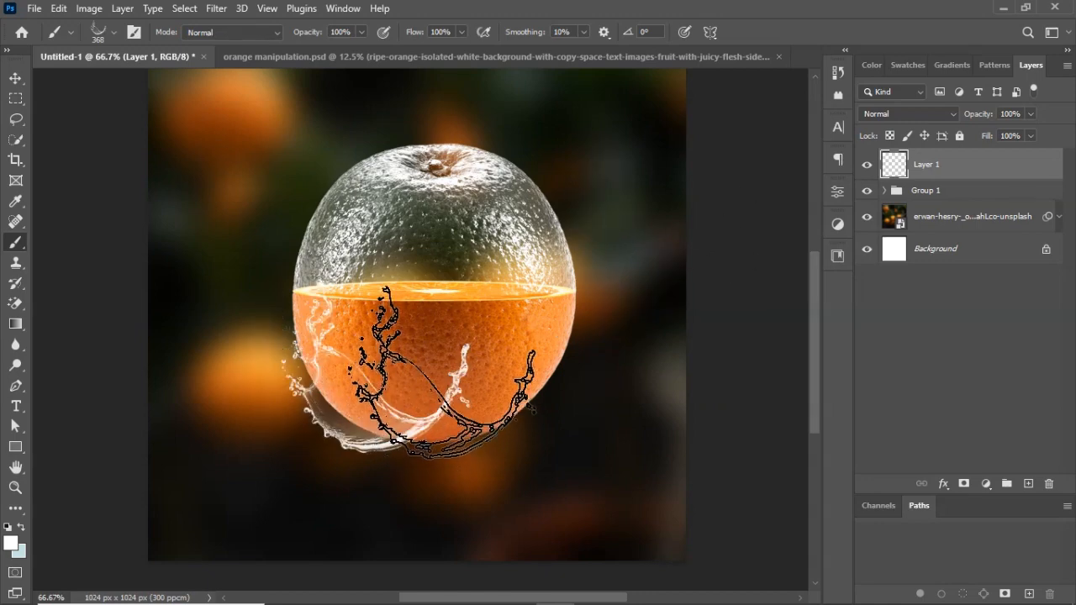
click(353, 354)
click(334, 345)
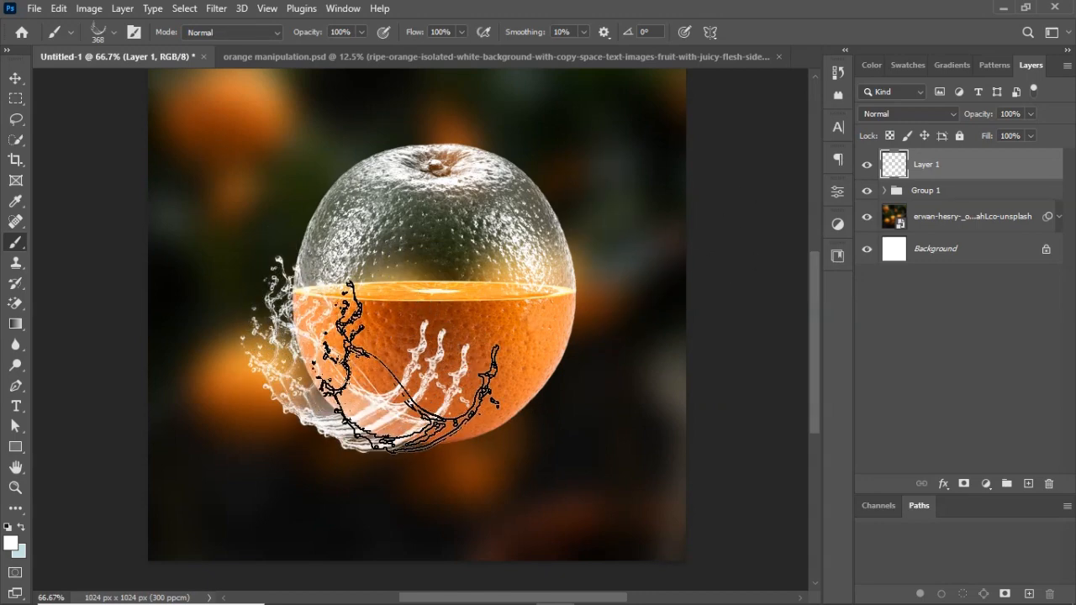
key(ctrl+z)
key(ctrl+z)
key(ctrl+z)
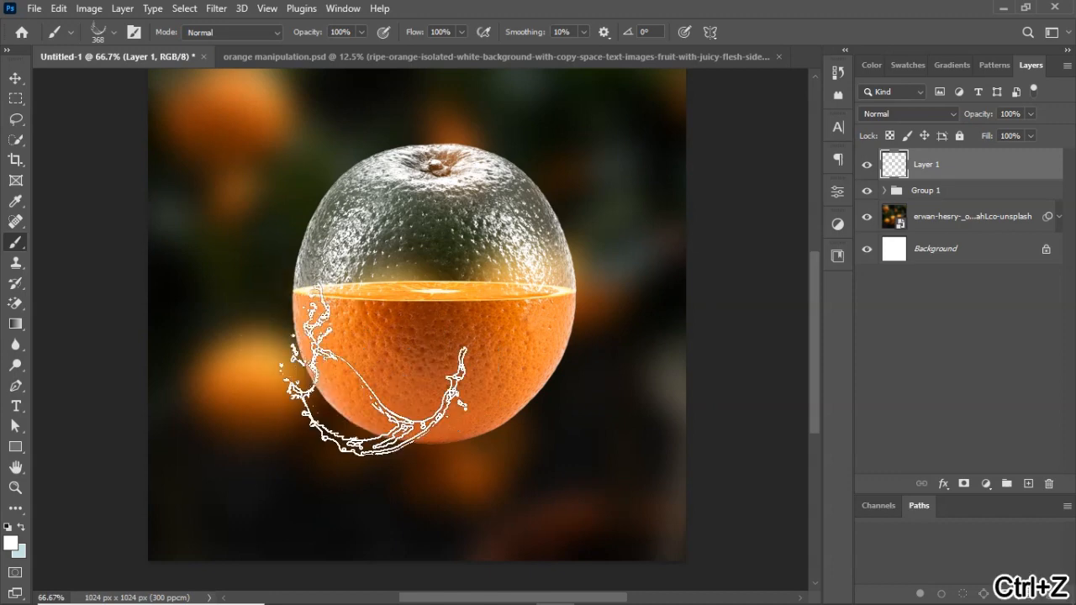
key(ctrl+z)
Stamp one 600 px white splash around the orange's lower left on Layer 1 and move the layer below Group 1.
key(bracketright)
key(bracketright)
key(bracketright)
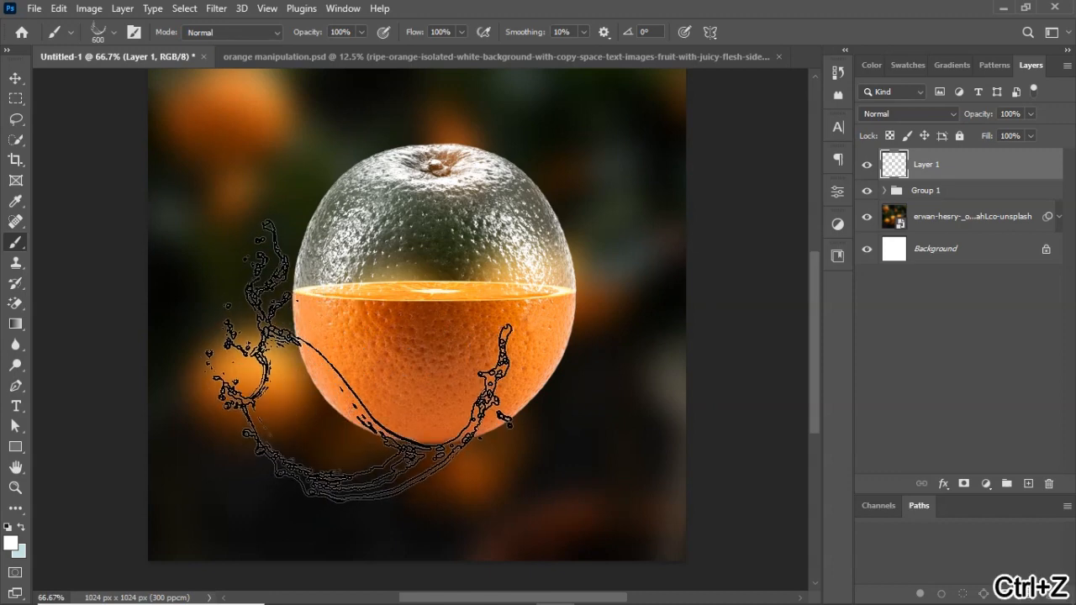
click(377, 337)
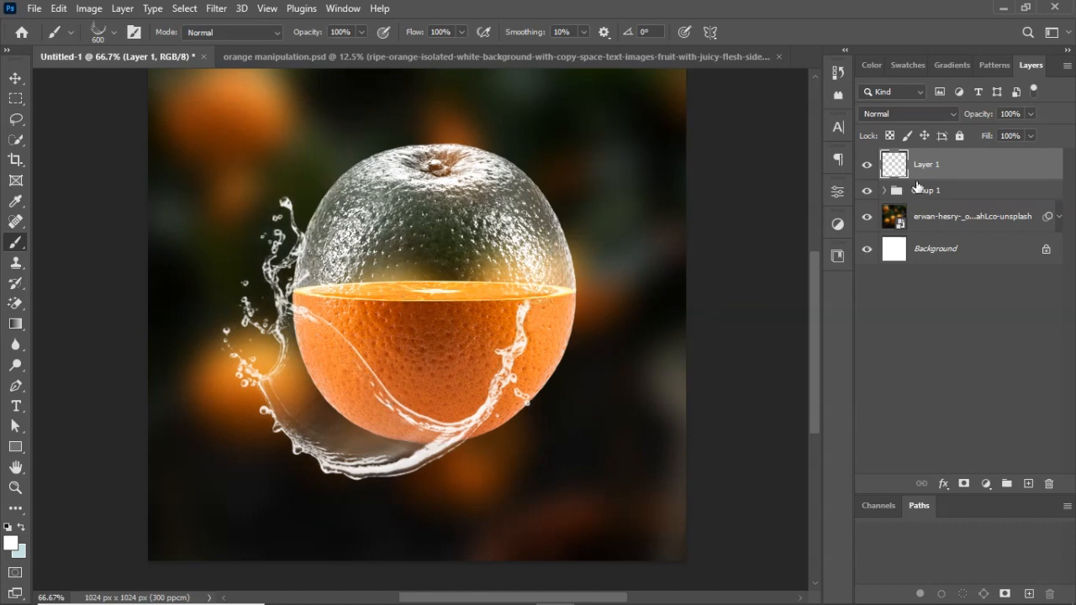
drag(950, 181, 947, 201)
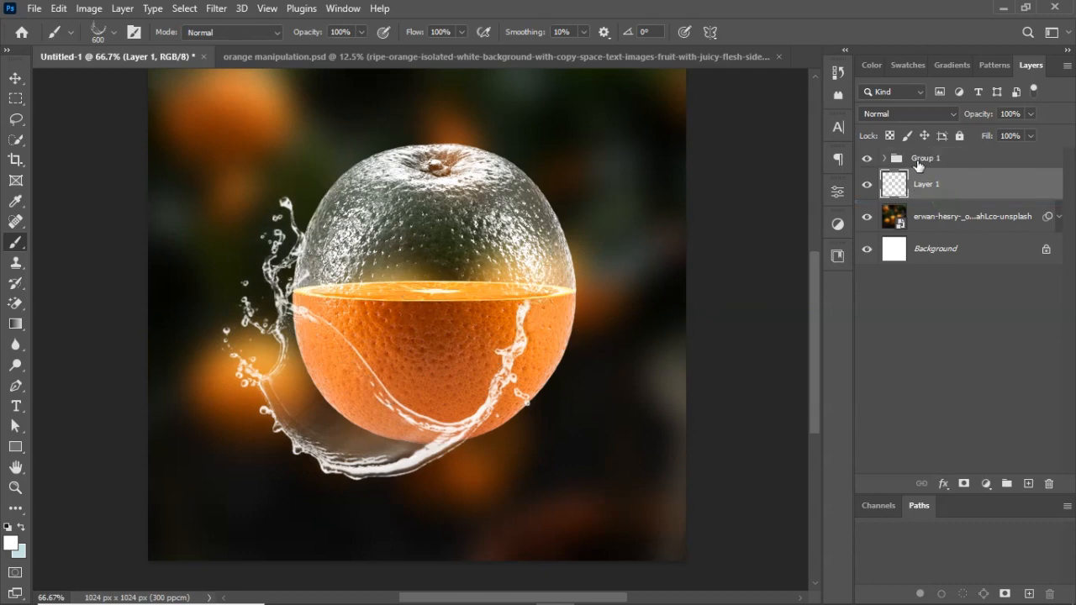
Stamp another 600 px splash on a new layer above Layer 1, flipped horizontally and shifted to the orange's right side.
click(1028, 484)
click(427, 343)
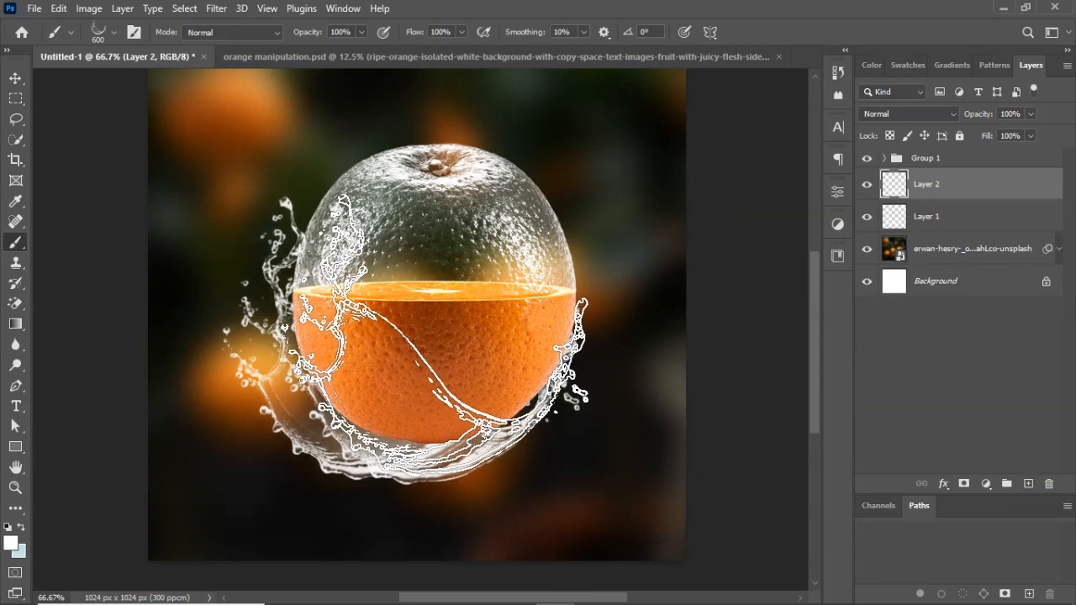
key(ctrl+t)
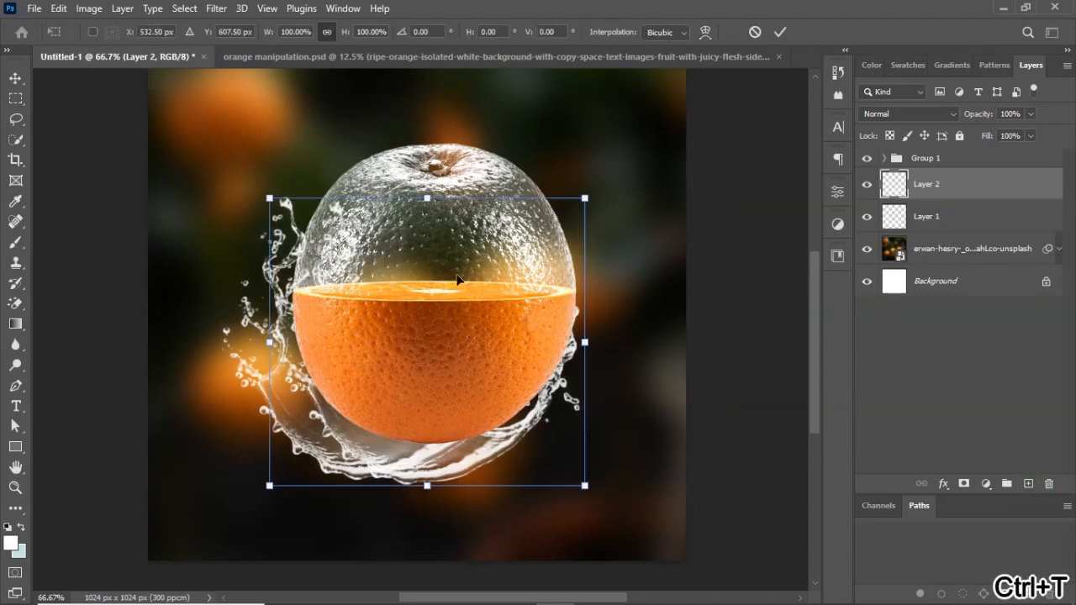
right_click(437, 322)
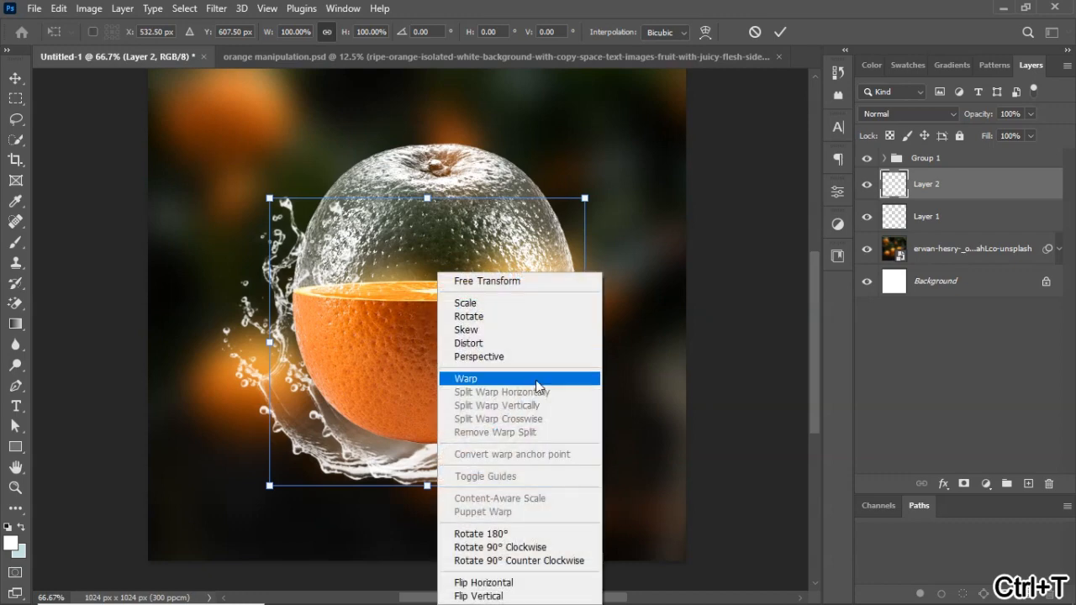
click(496, 582)
drag(497, 393, 560, 365)
click(780, 32)
Try stamping a 300 px splash under the orange on Layer 2, and undo it.
key(b)
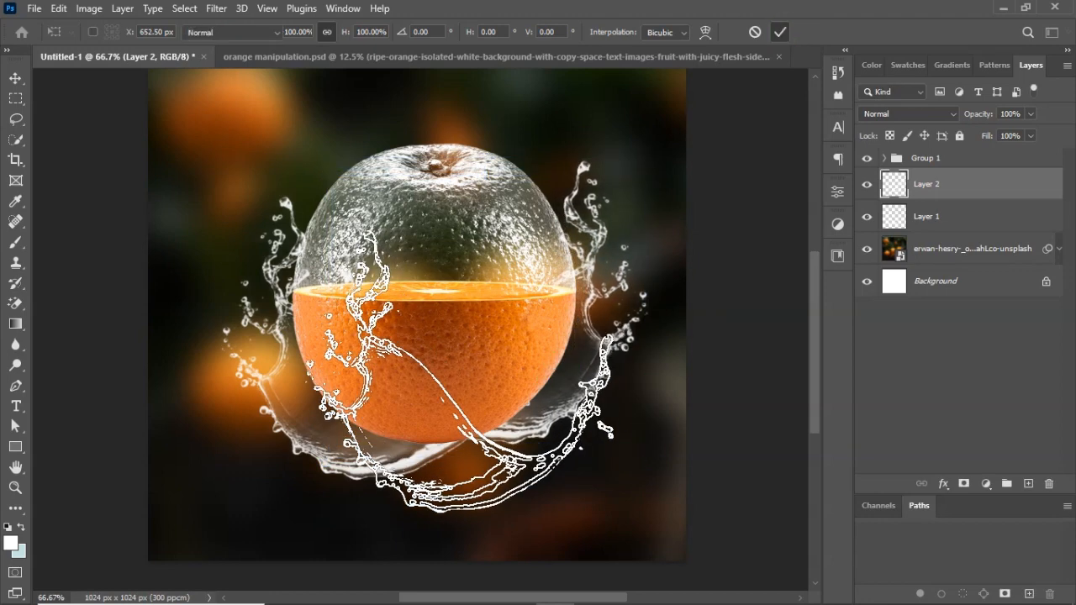
key([)
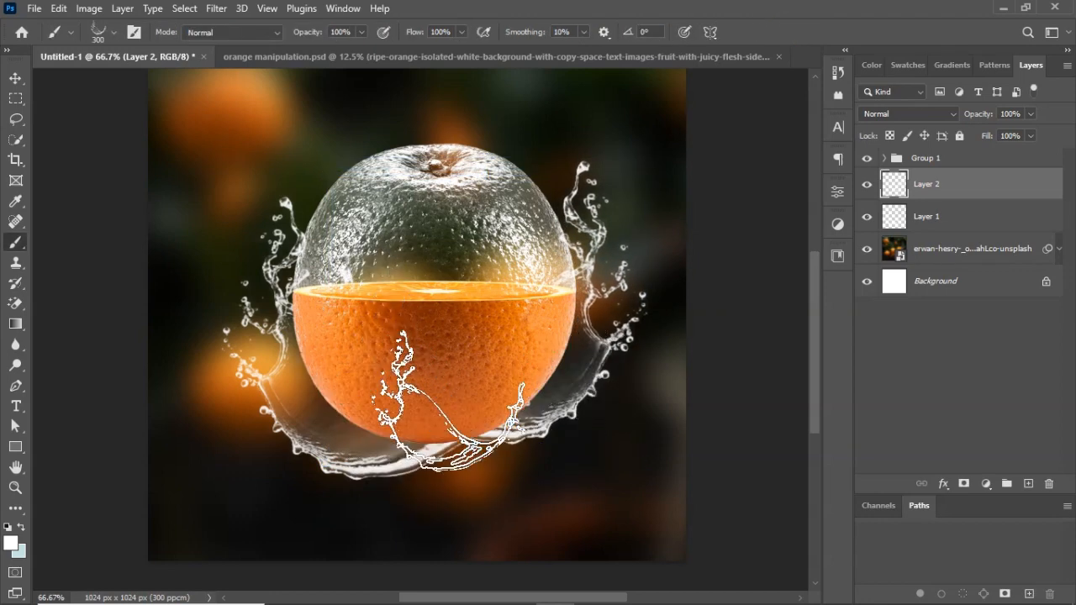
click(449, 402)
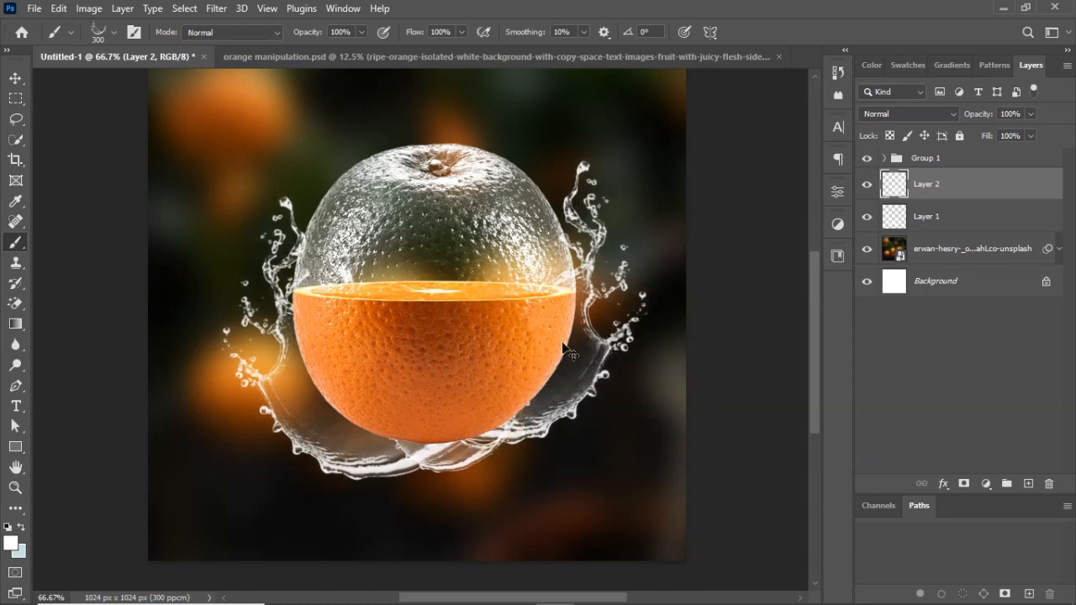
key(ctrl+z)
Add a new layer above Group 1 and stamp a 500 px splash across the front of the orange's lower half.
click(1028, 483)
drag(949, 185, 942, 153)
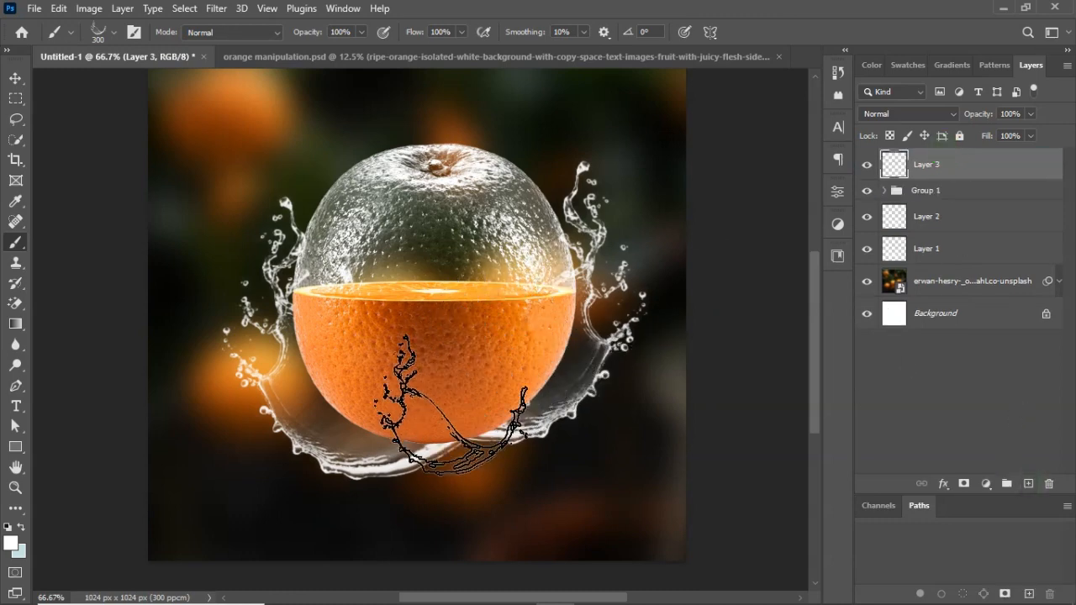
key(])
key(])
click(464, 376)
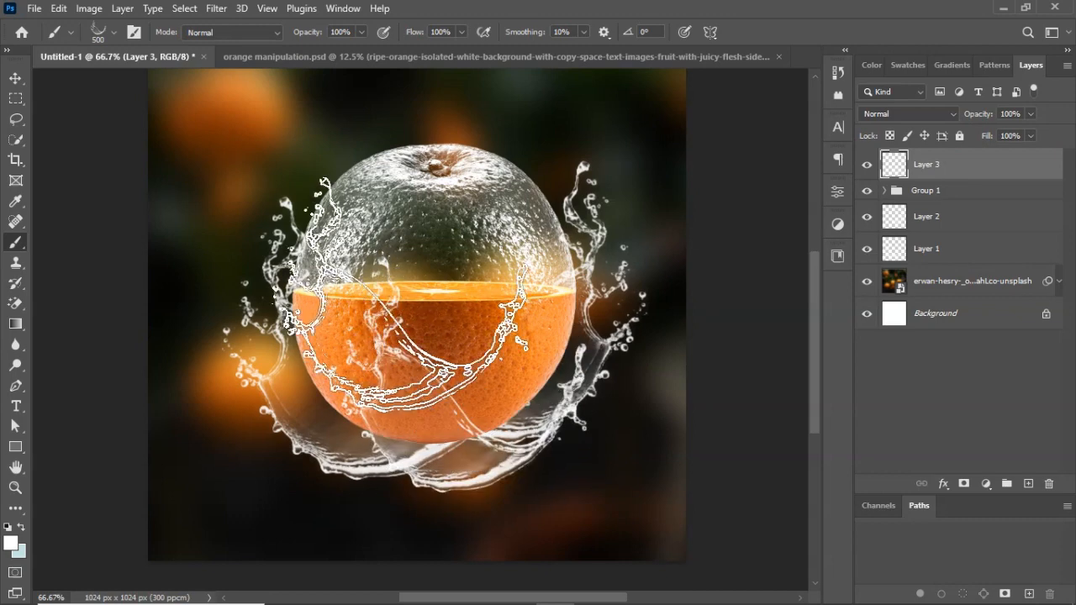
key(ctrl+minus)
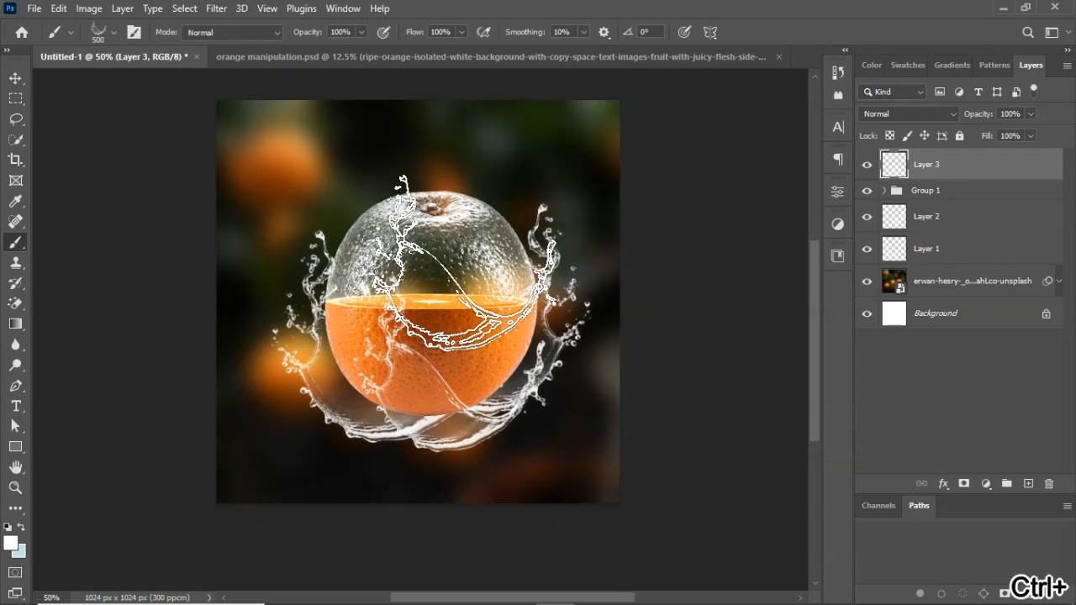
key(v)
key(ctrl+minus)
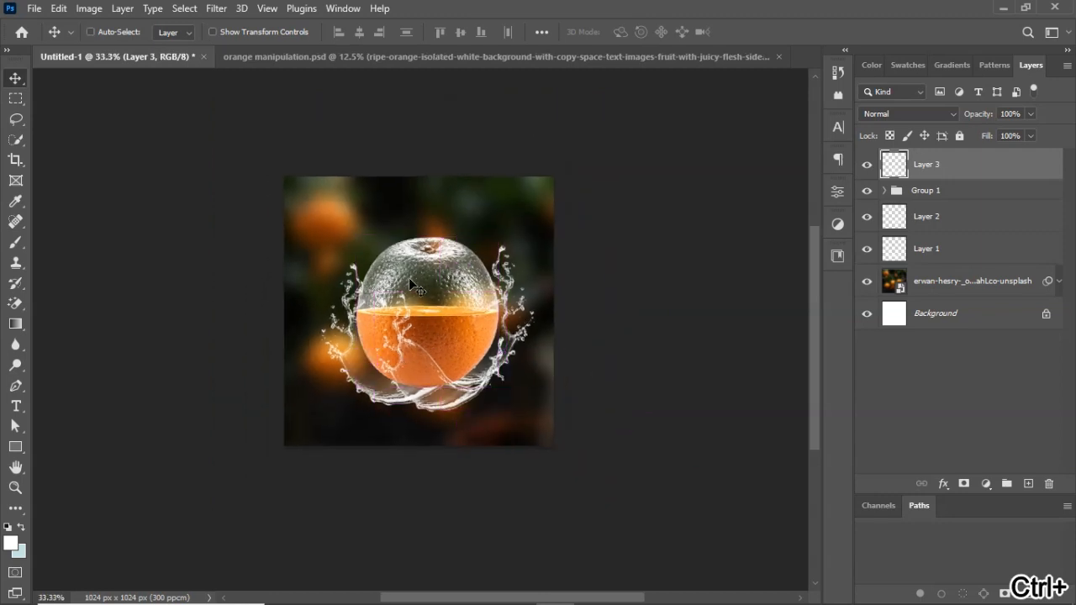
key(ctrl+plus)
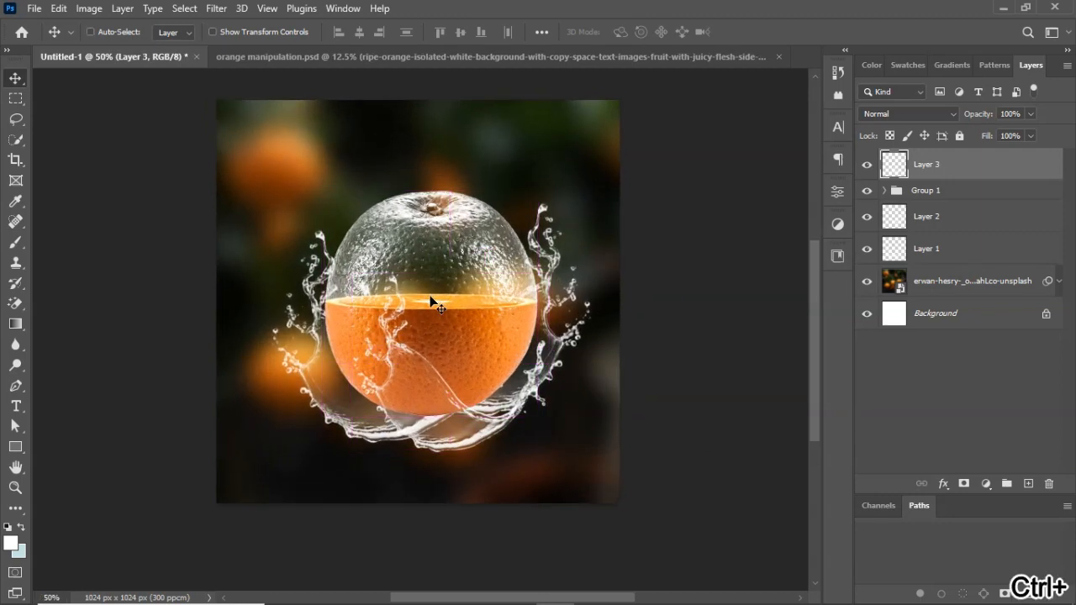